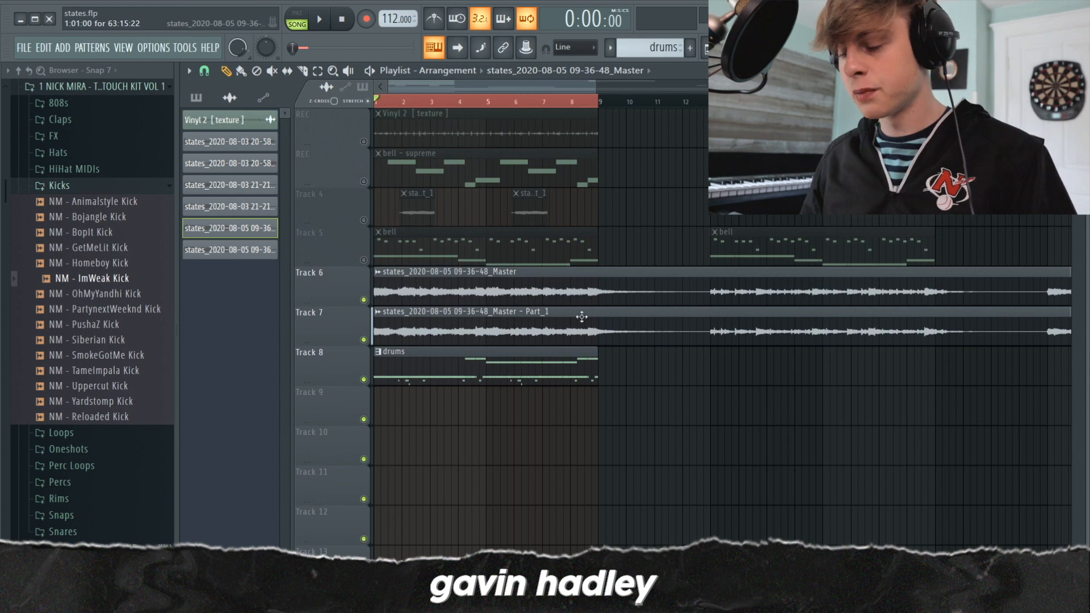
# - Unmute Track 1 in the playlist and open its bell - necklace pattern in the piano roll
pyautogui.scroll(-3, 487, 347)
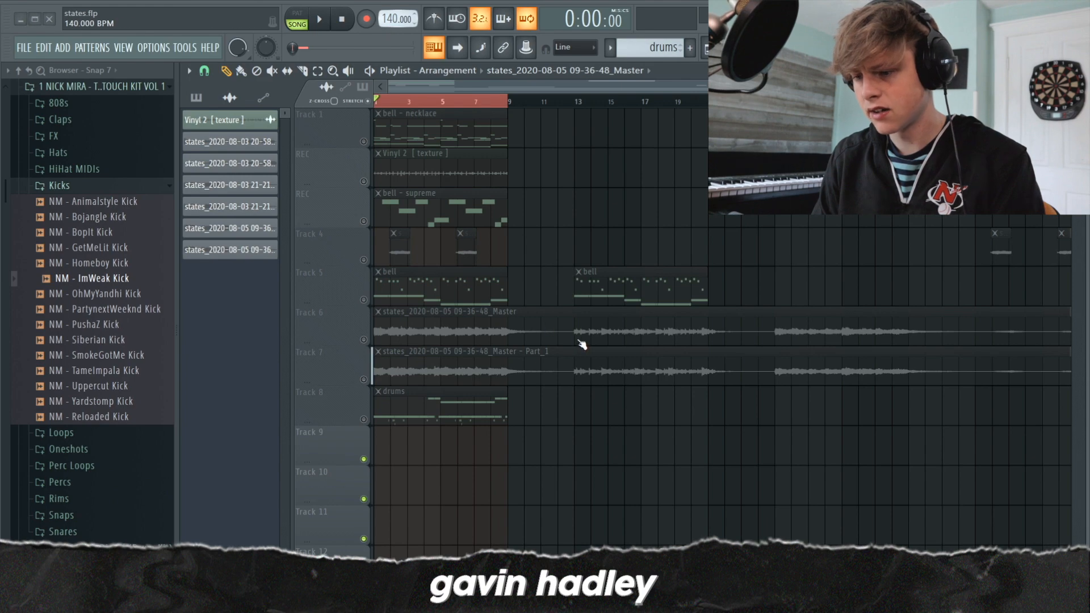
pyautogui.click(364, 141)
pyautogui.click(461, 118)
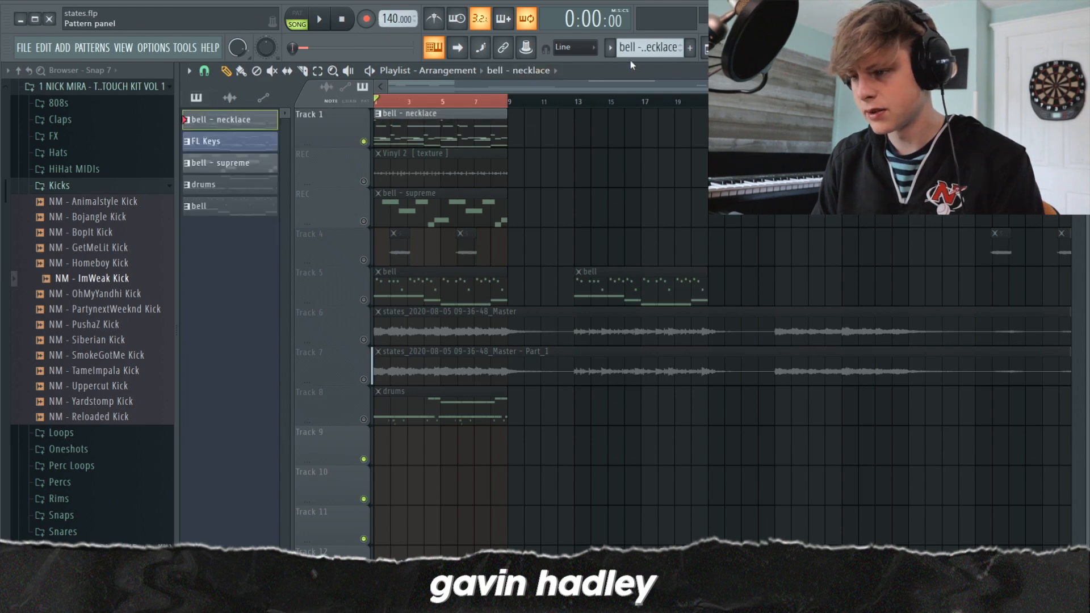
pyautogui.click(760, 48)
pyautogui.click(783, 48)
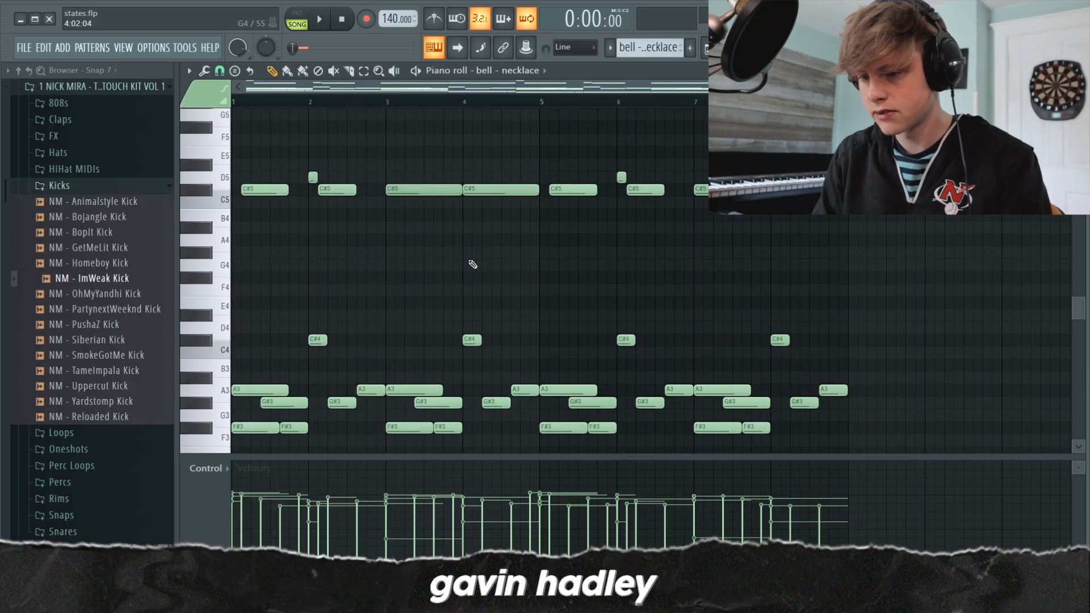
# - Play the bell - necklace pattern and examine its upper melody, middle notes and bass notes during playback
pyautogui.press('space')
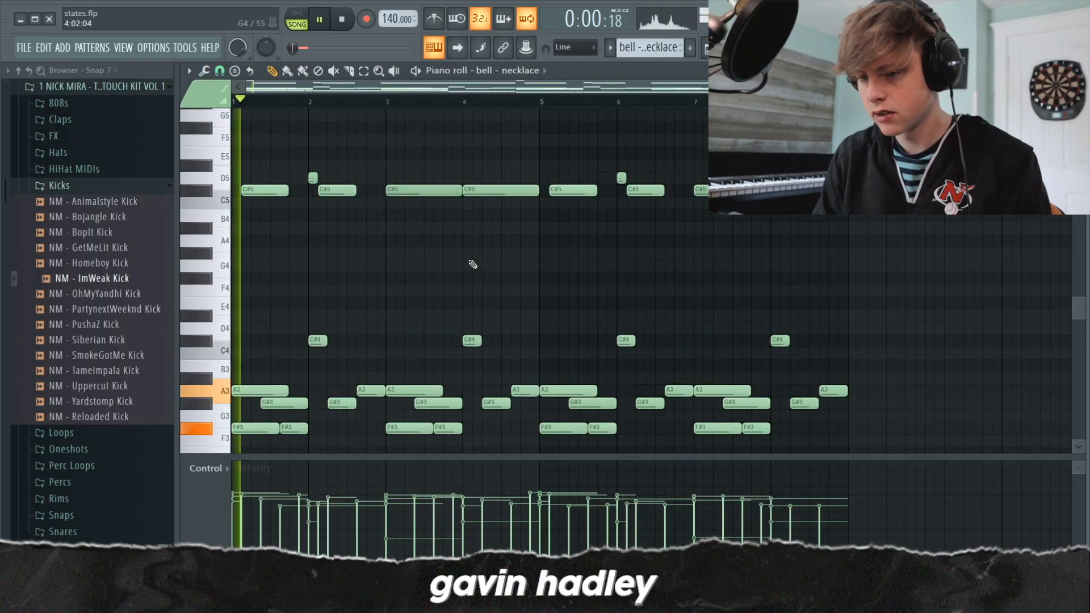
pyautogui.scroll(4, 472, 265)
pyautogui.scroll(-3, 472, 264)
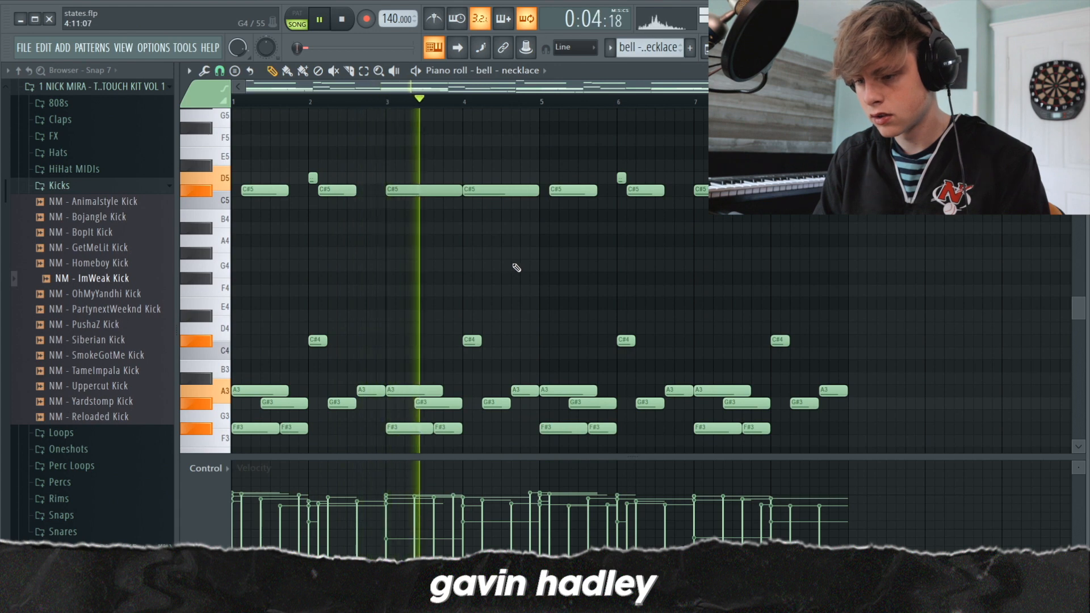
pyautogui.scroll(-4, 514, 268)
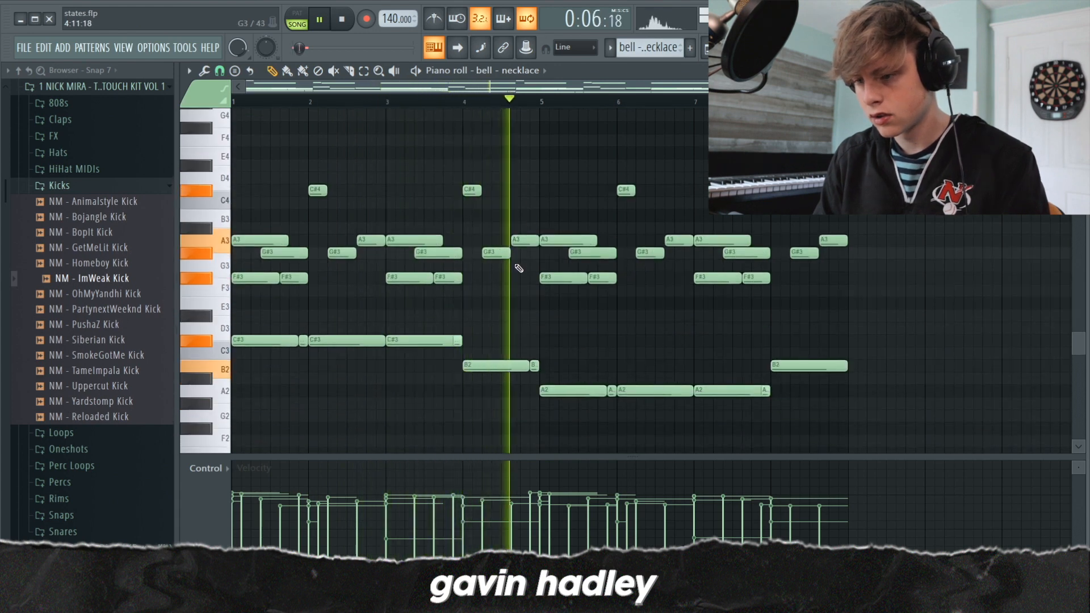
pyautogui.click(505, 178)
pyautogui.rightClick(505, 178)
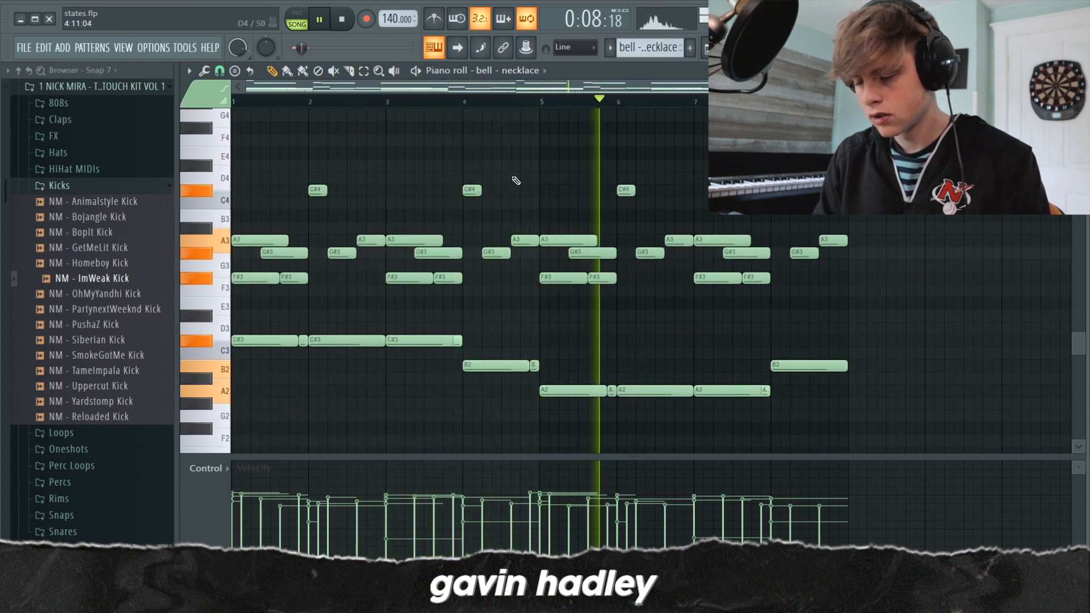
pyautogui.scroll(2, 549, 182)
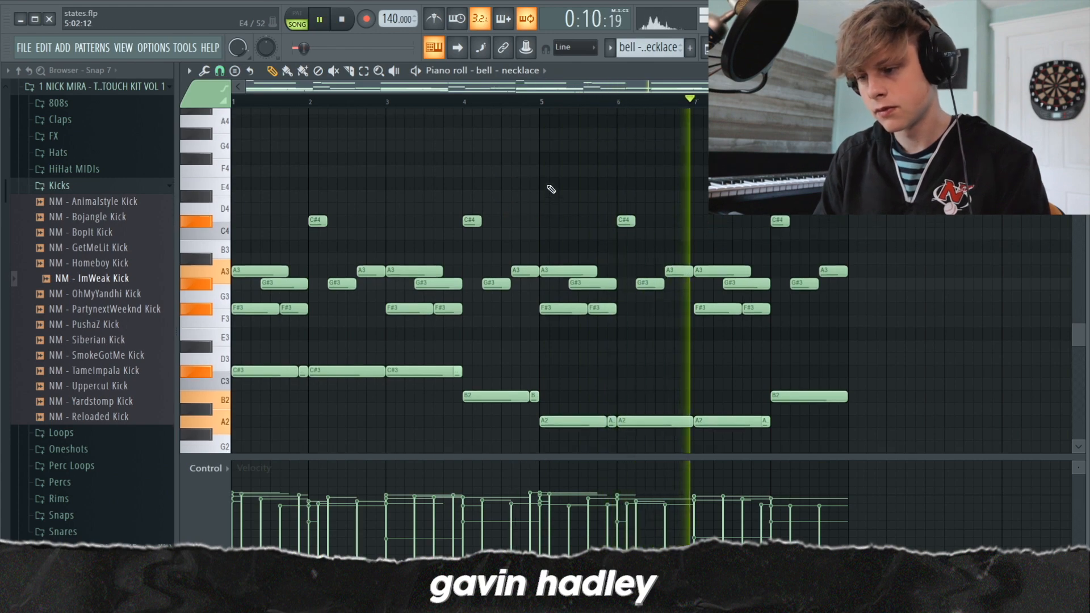
pyautogui.scroll(4, 558, 210)
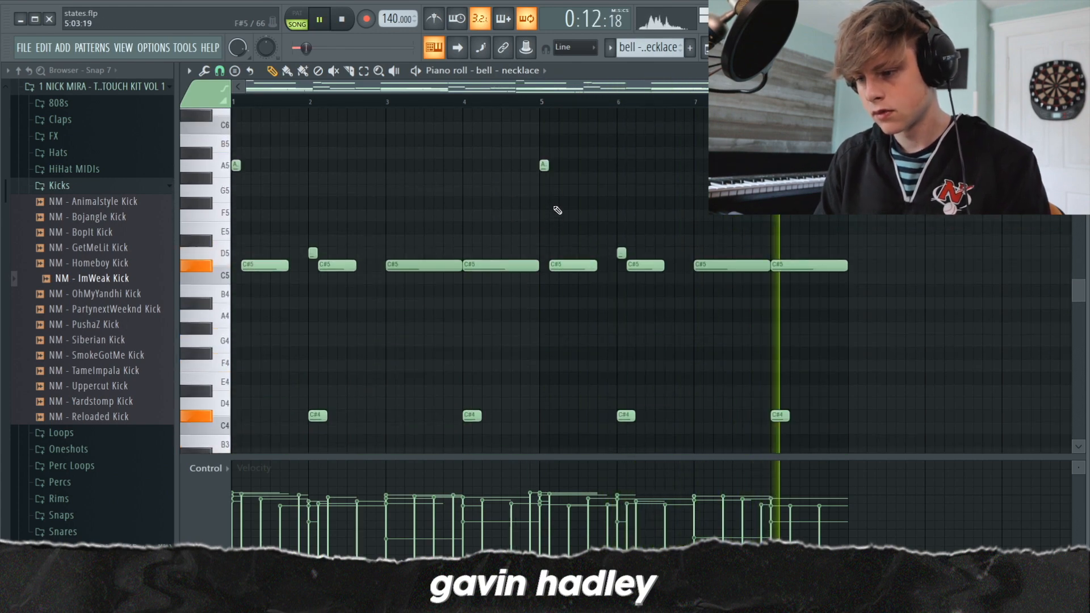
pyautogui.press('space')
# - Select the high melody notes around C#5 in bars 5 to 8 for inspection and clear the selection
pyautogui.scroll(4, 479, 173)
pyautogui.moveTo(763, 327); pyautogui.dragTo(554, 169)
pyautogui.scroll(-1, 560, 176)
pyautogui.moveTo(798, 303); pyautogui.dragTo(592, 161)
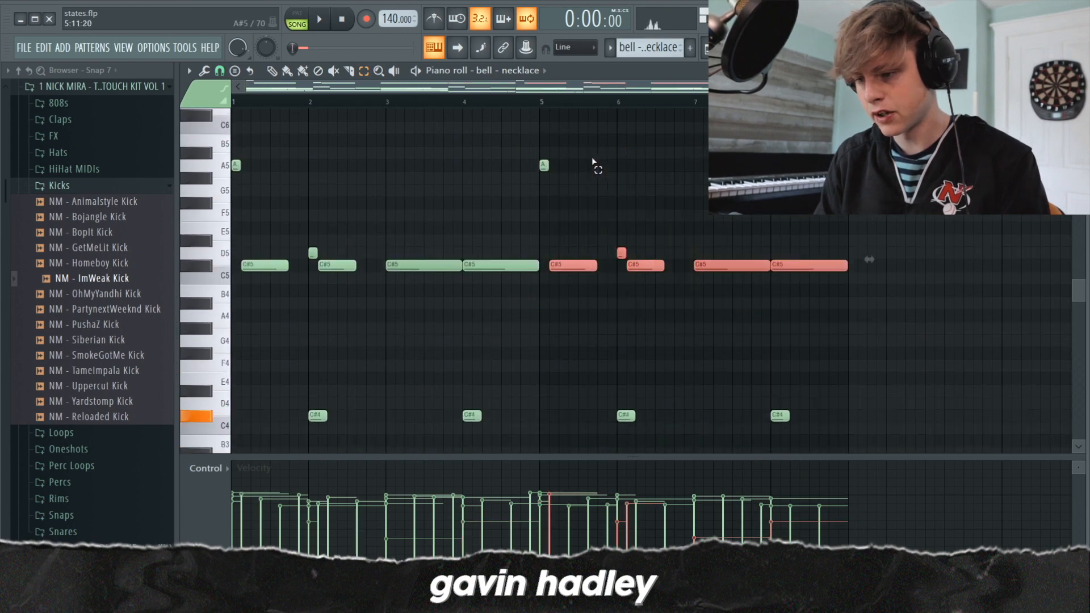
pyautogui.scroll(-2, 560, 204)
pyautogui.click(548, 221)
# - Try the first bass note in bar 1 one octave higher and return it to C#3
pyautogui.scroll(-5, 556, 230)
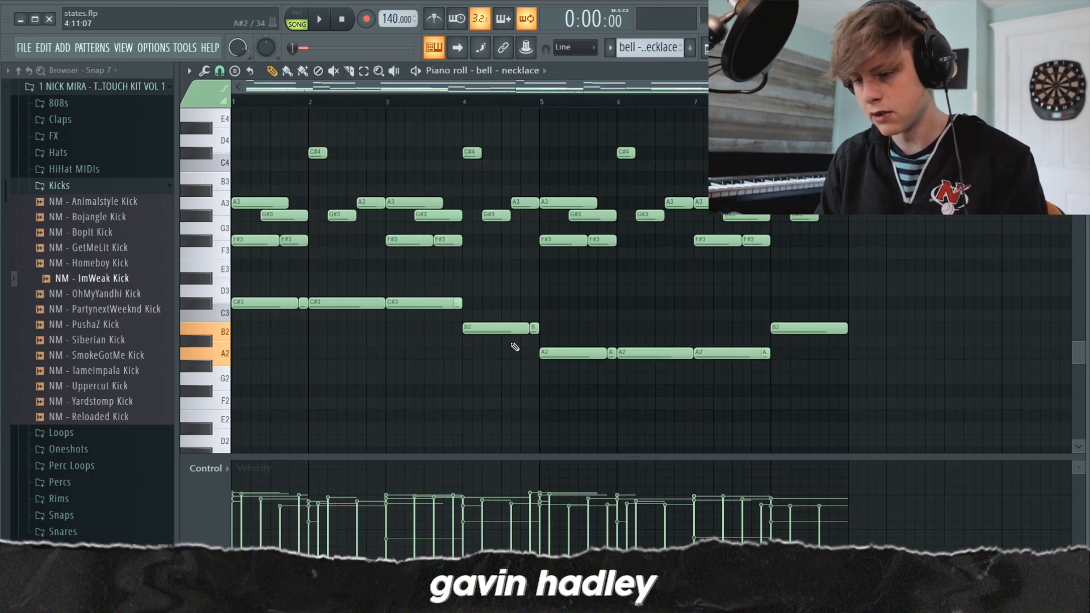
pyautogui.scroll(3, 465, 338)
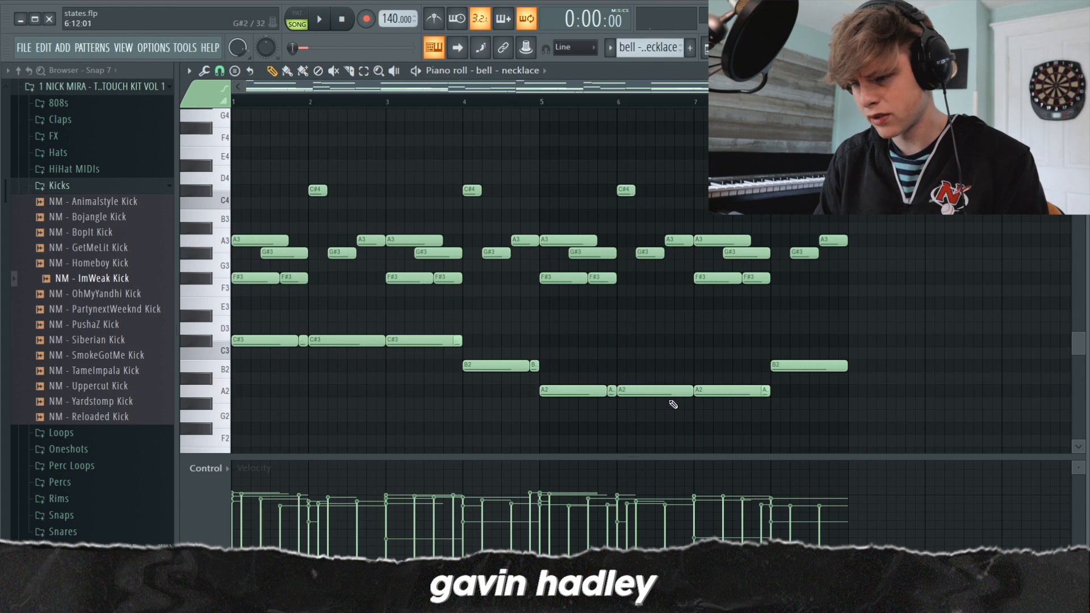
pyautogui.scroll(3, 299, 340)
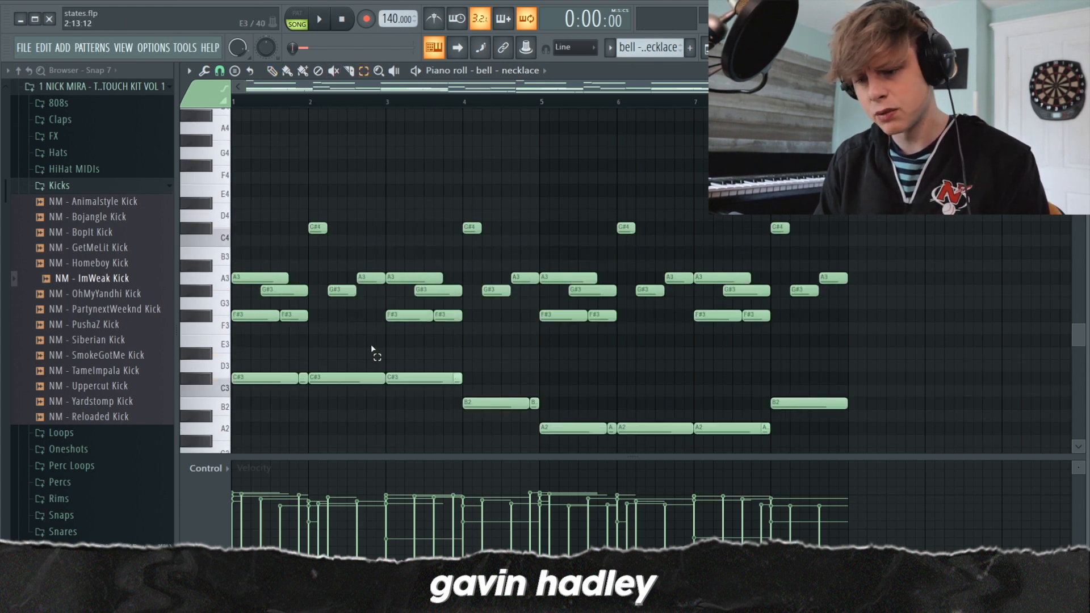
pyautogui.moveTo(232, 363); pyautogui.dragTo(256, 391)
pyautogui.hotkey('ctrl', 'Up')
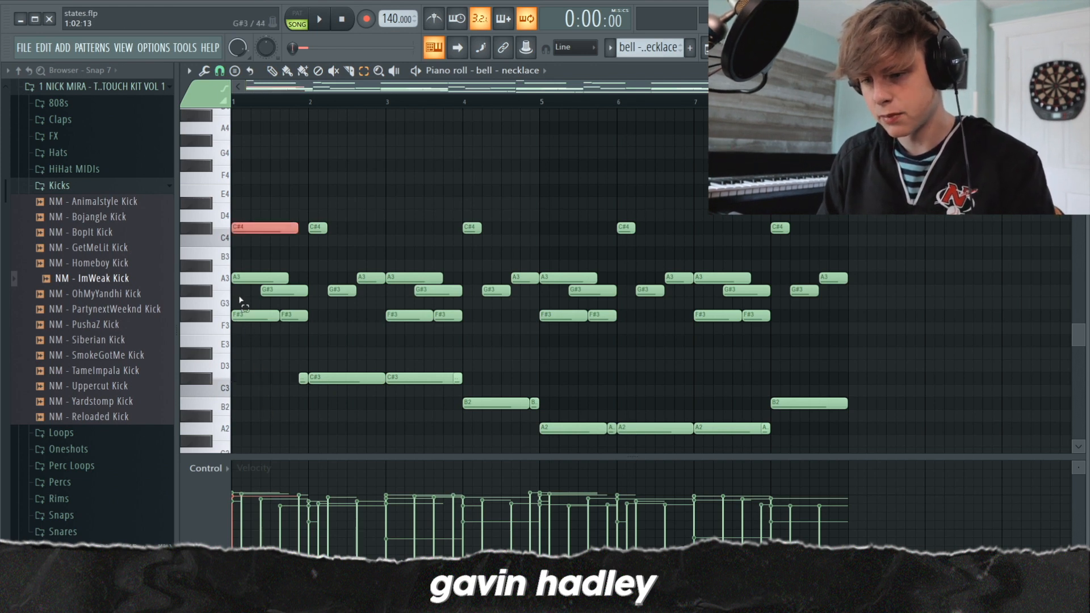
pyautogui.hotkey('ctrl', 'Down')
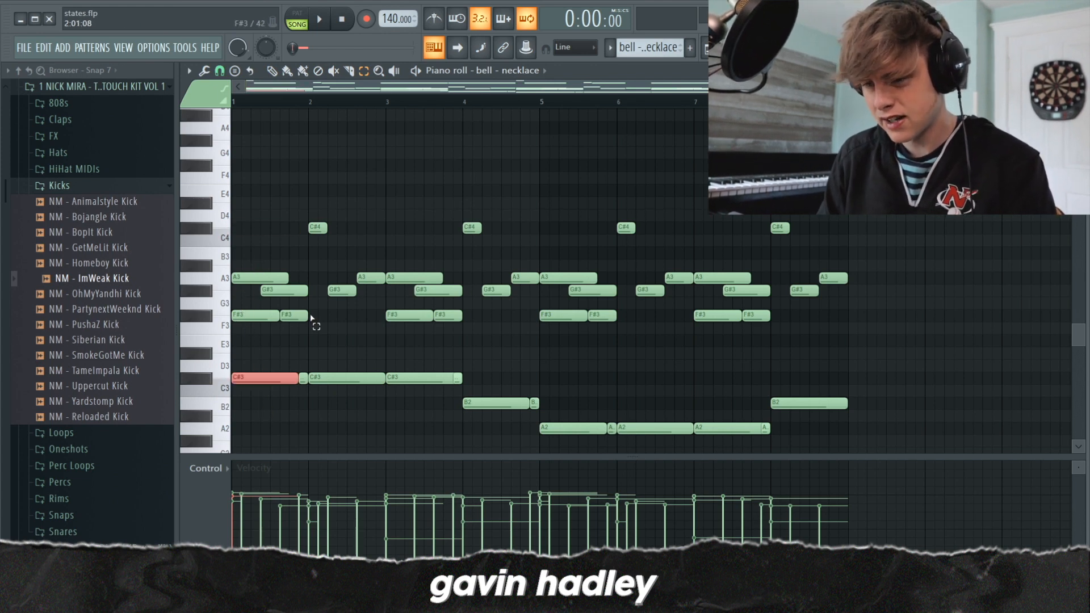
# - Highlight the low bass notes and the middle melody notes in turn, clear each selection and return to the draw tool
pyautogui.moveTo(258, 360); pyautogui.dragTo(891, 417)
pyautogui.click(736, 377)
pyautogui.moveTo(321, 185); pyautogui.dragTo(898, 320)
pyautogui.click(875, 321)
pyautogui.press('p')
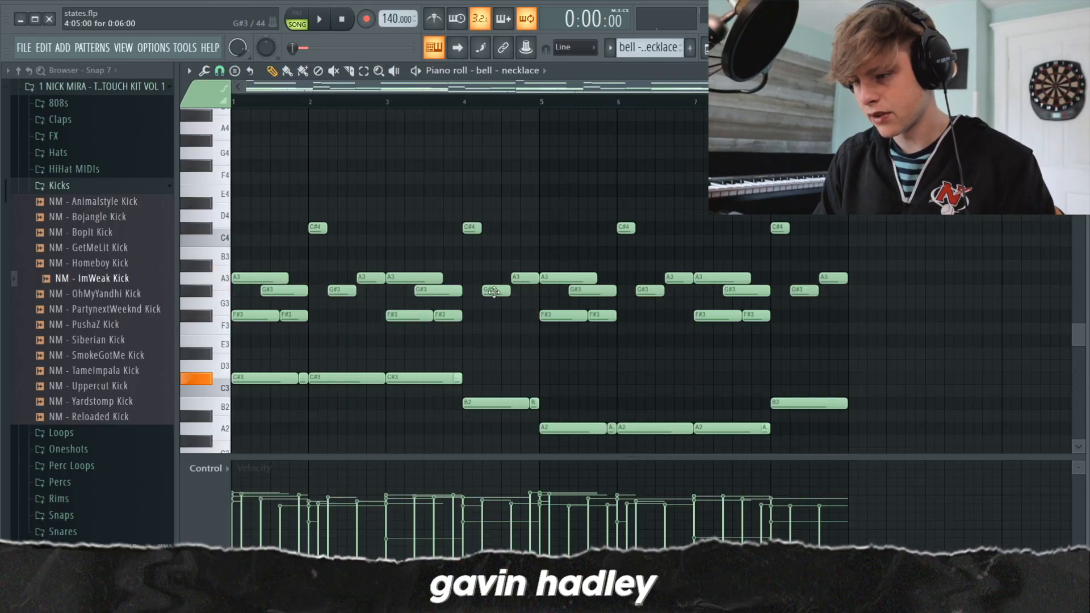
# - Inspect the short C#4 notes and play back the opening bars of the bell - necklace pattern
pyautogui.scroll(3, 746, 288)
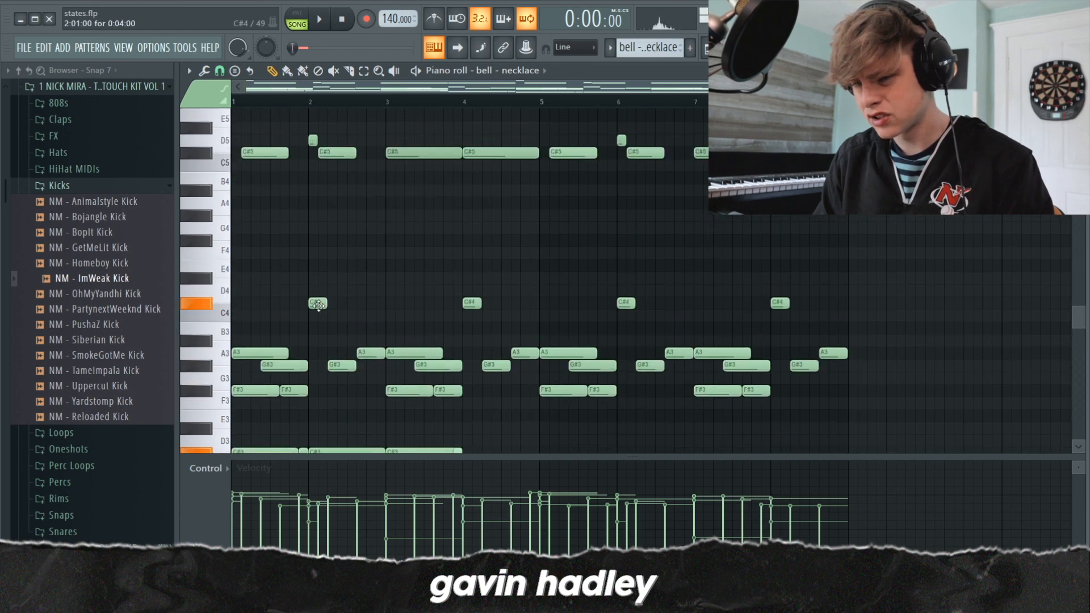
pyautogui.scroll(-3, 318, 305)
pyautogui.press('space')
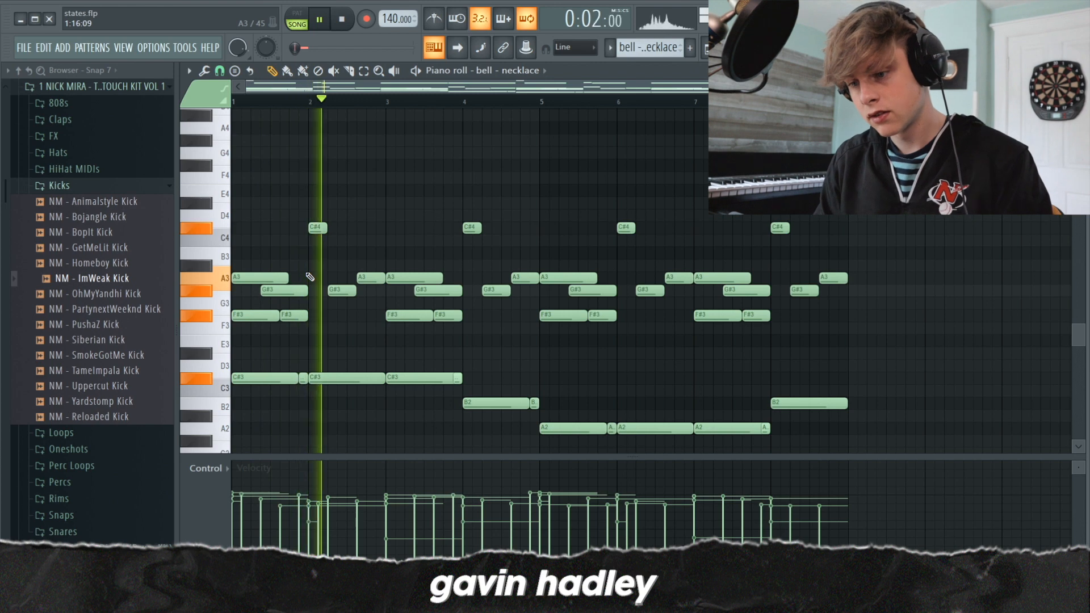
pyautogui.press('space')
# - Highlight the two long C#5 notes in bars 3 and 4, clear the selection and play the pattern
pyautogui.scroll(6, 445, 282)
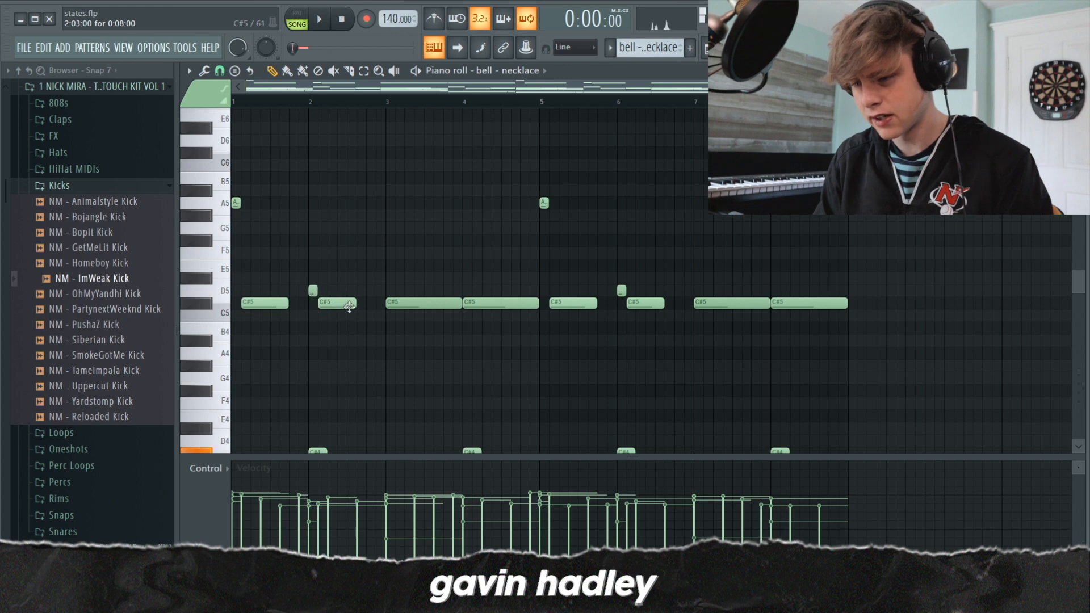
pyautogui.scroll(-3, 349, 306)
pyautogui.moveTo(384, 123); pyautogui.dragTo(500, 258)
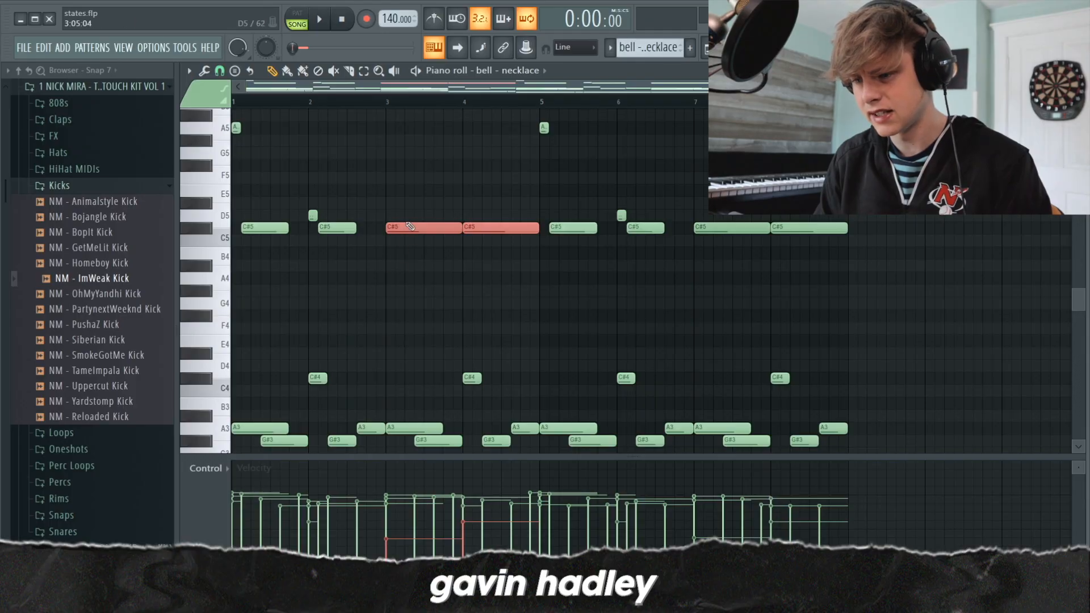
pyautogui.click(514, 262)
pyautogui.press('space')
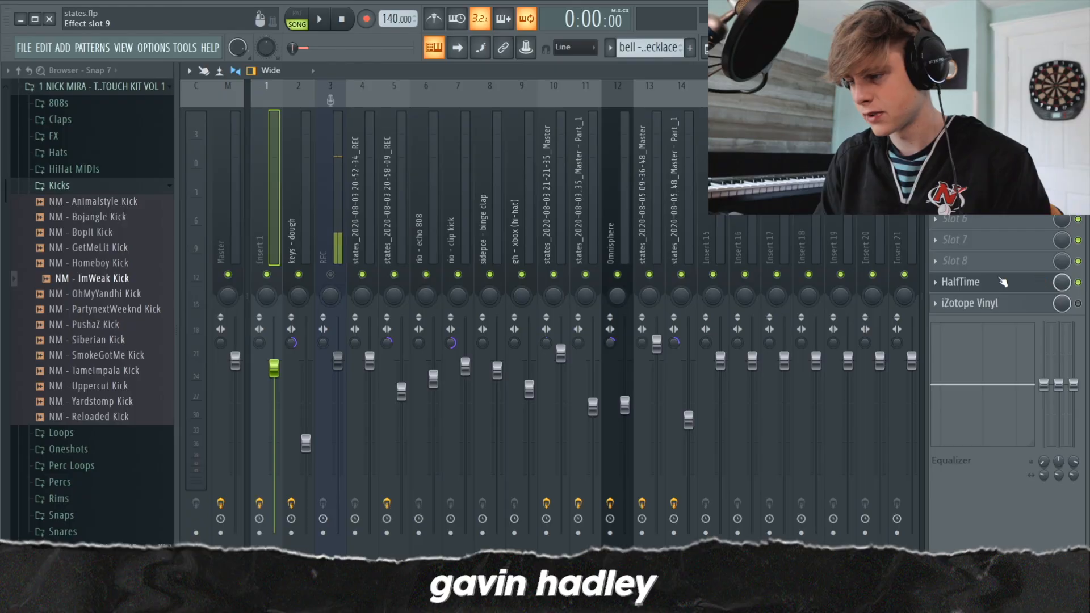
# - Open the HalfTime effect on mixer Insert 1 and listen to the bell through it
pyautogui.click(961, 281)
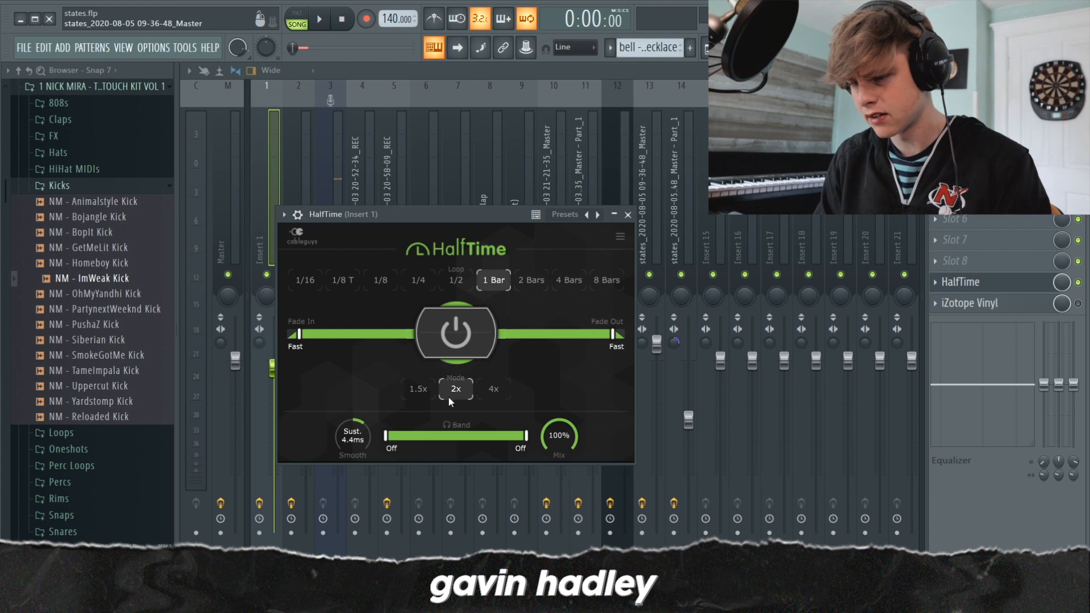
pyautogui.press('space')
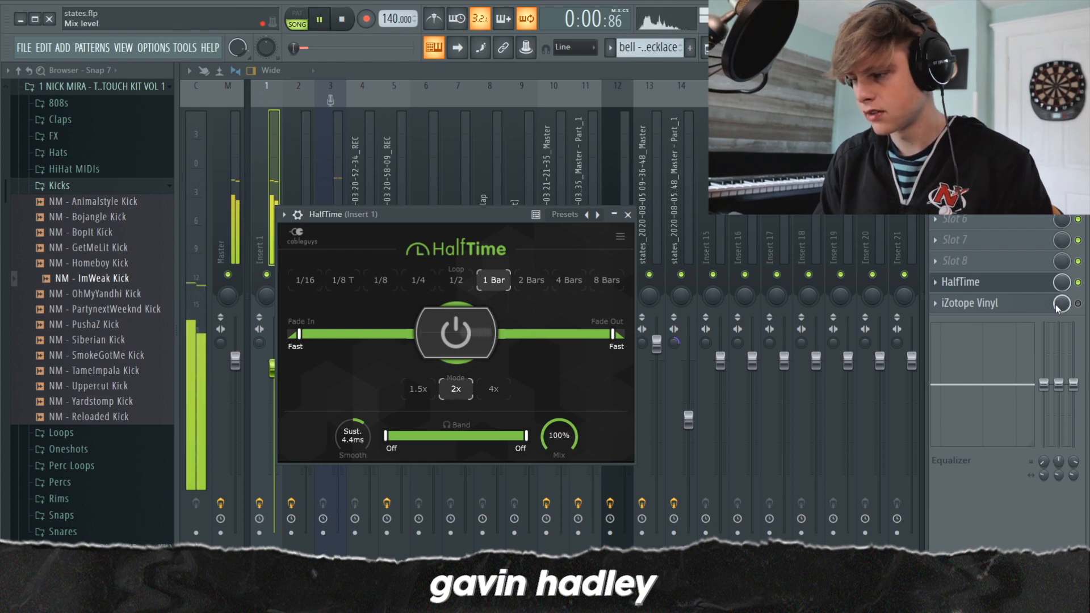
pyautogui.press('space')
# - Enable iZotope Vinyl on mixer Insert 1, open its settings and audition the effect
pyautogui.click(1078, 304)
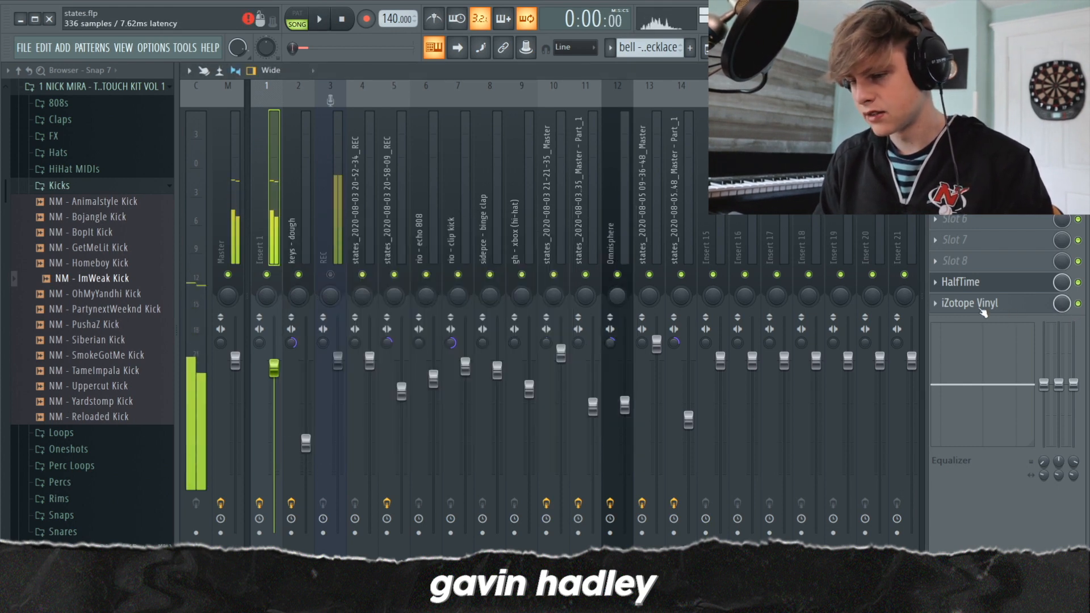
pyautogui.click(995, 305)
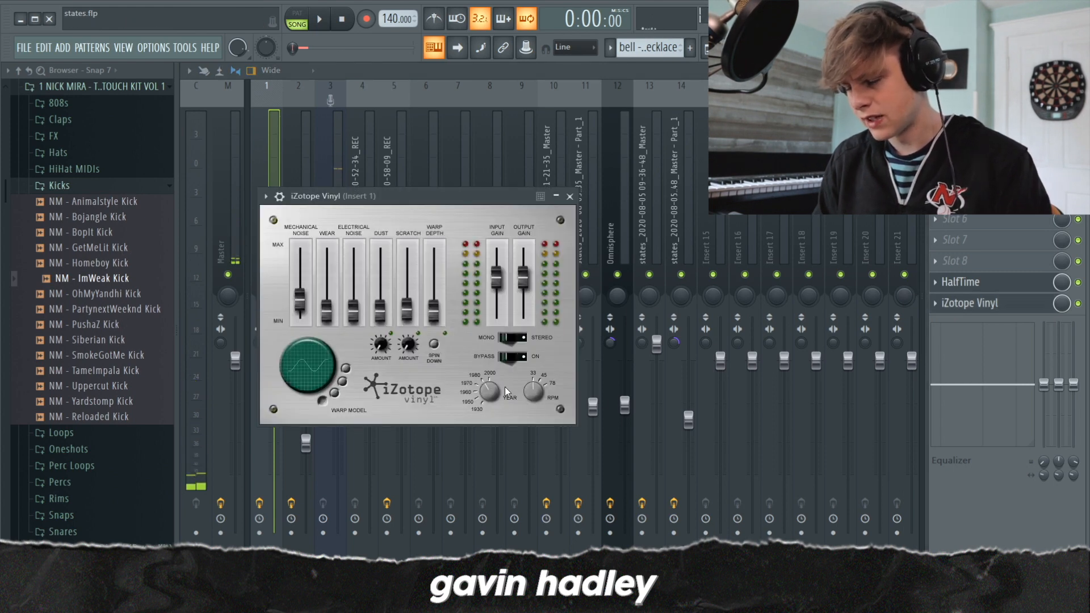
pyautogui.press('space')
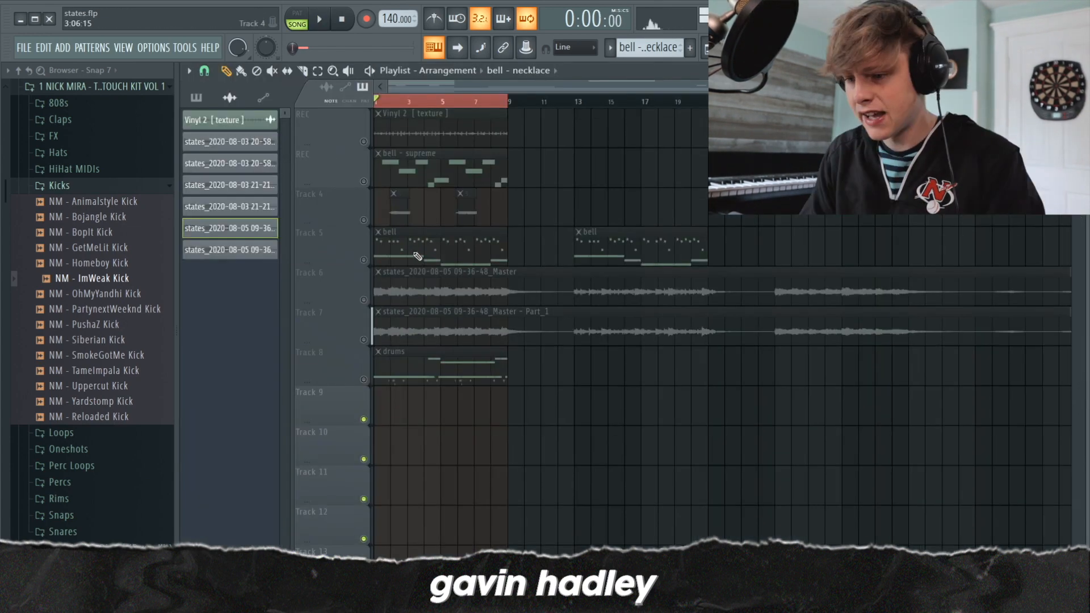
# - Unmute Track 5 in the playlist and open its bell pattern in the Omnisphere piano roll
pyautogui.click(364, 259)
pyautogui.scroll(1, 430, 260)
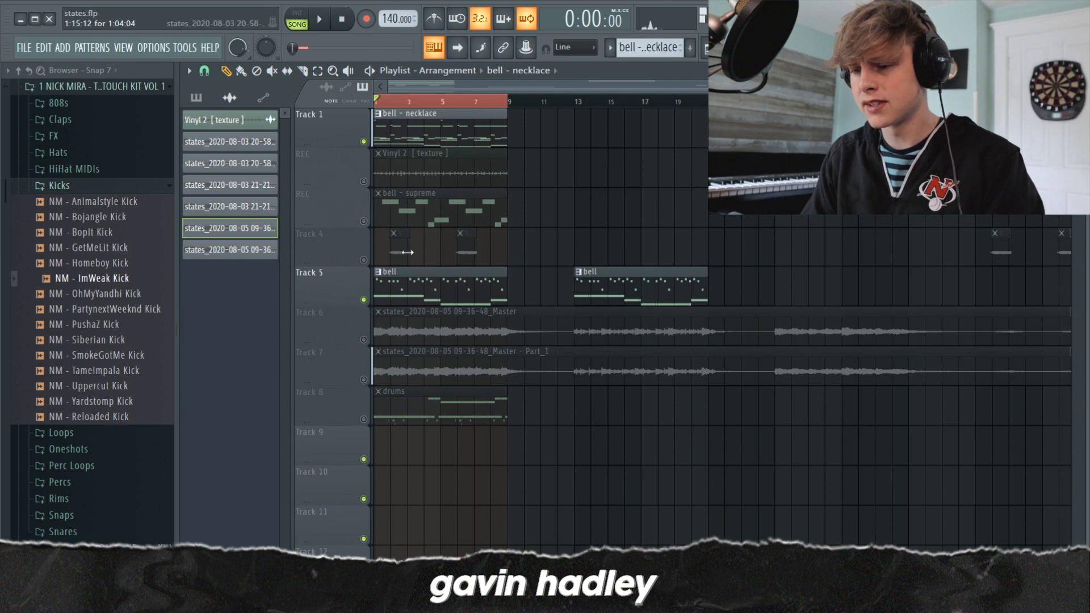
pyautogui.doubleClick(378, 279)
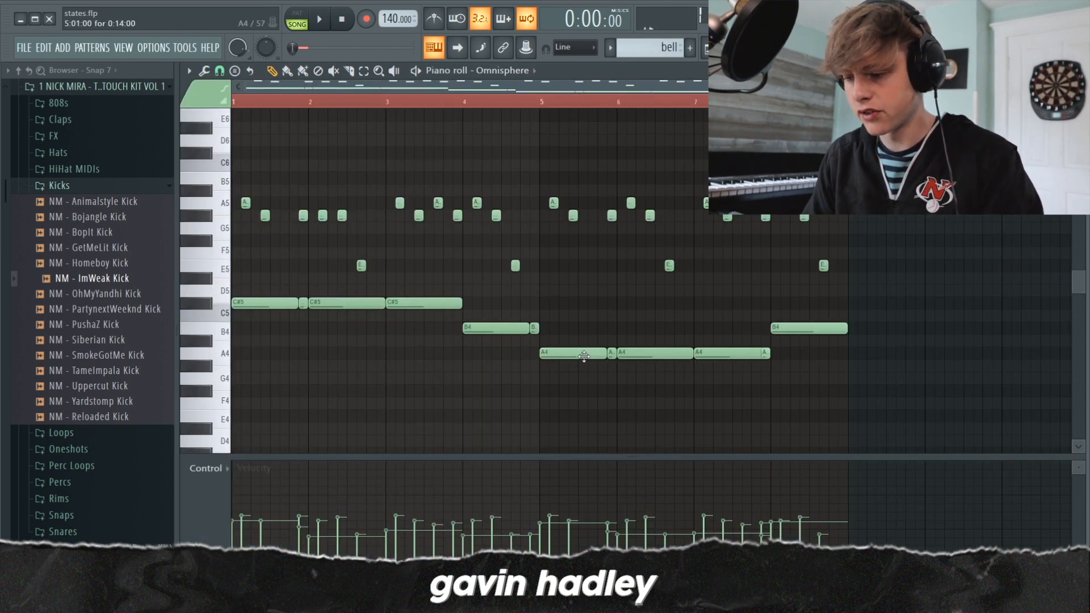
# - Play the Omnisphere bell pattern and examine its short high notes and long sustained lower notes
pyautogui.scroll(3, 409, 159)
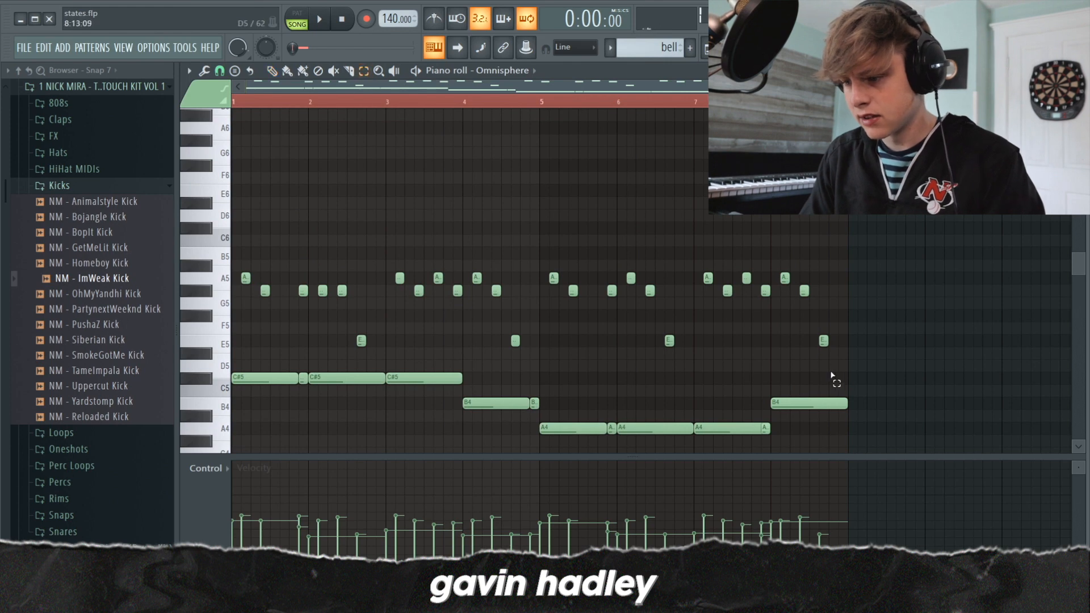
pyautogui.moveTo(835, 372); pyautogui.dragTo(923, 321)
pyautogui.press('space')
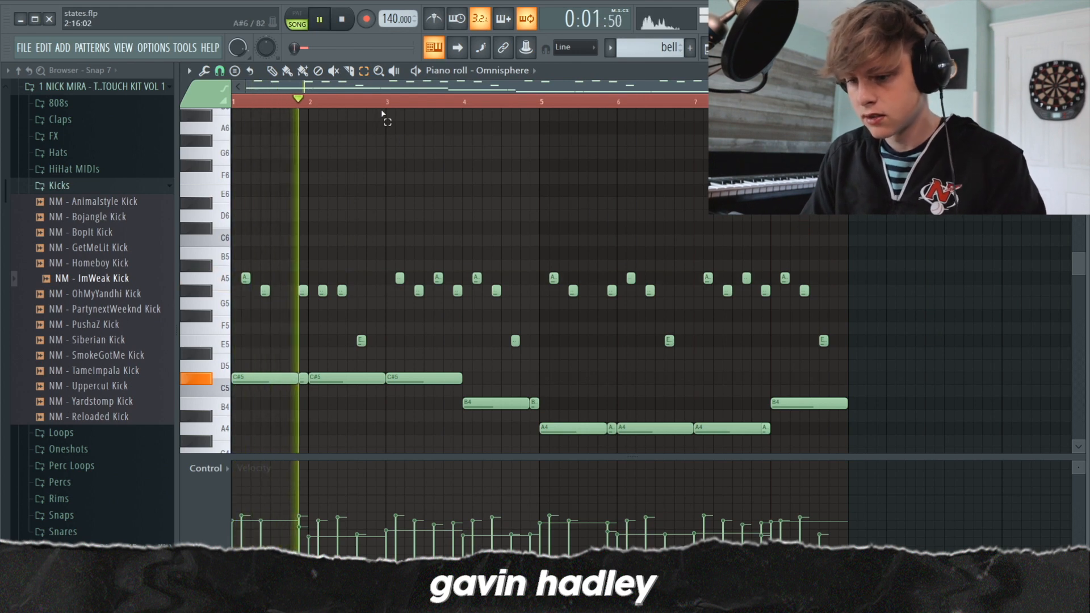
pyautogui.press('p')
pyautogui.click(332, 191)
pyautogui.rightClick(333, 191)
pyautogui.click(332, 215)
pyautogui.rightClick(335, 215)
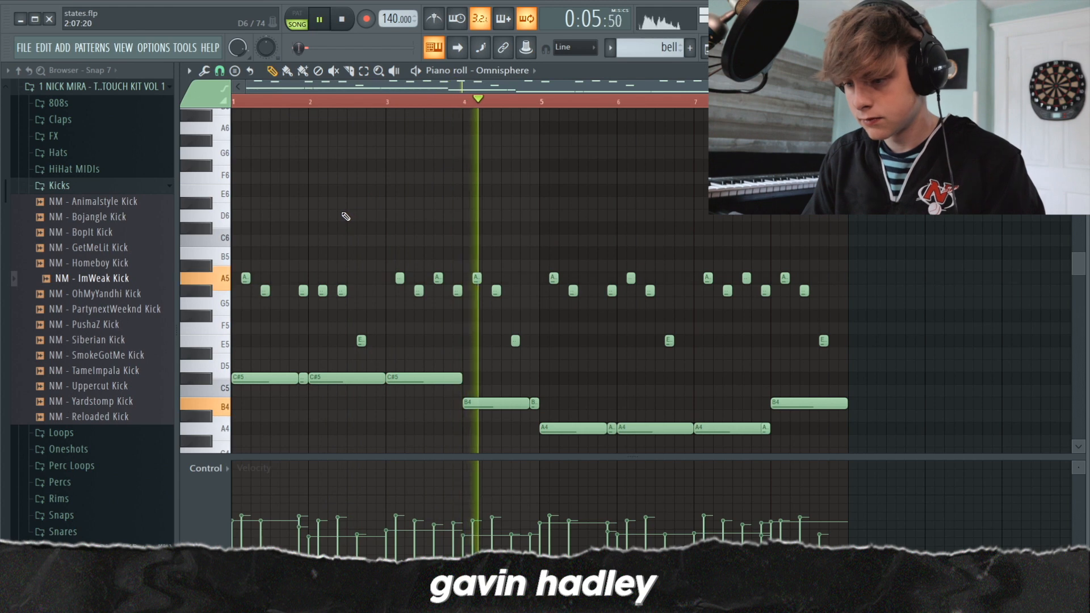
pyautogui.press('space')
# - Highlight the short high bell notes in bars 3 to 4 and bars 1 to 2 to compare the phrases
pyautogui.click(362, 71)
pyautogui.moveTo(385, 260)
pyautogui.mouseDown()
pyautogui.moveTo(499, 365)
pyautogui.moveTo(519, 358)
pyautogui.mouseUp()
pyautogui.moveTo(400, 361)
pyautogui.mouseDown()
pyautogui.moveTo(387, 334)
pyautogui.moveTo(199, 271)
pyautogui.moveTo(203, 263)
pyautogui.mouseUp()
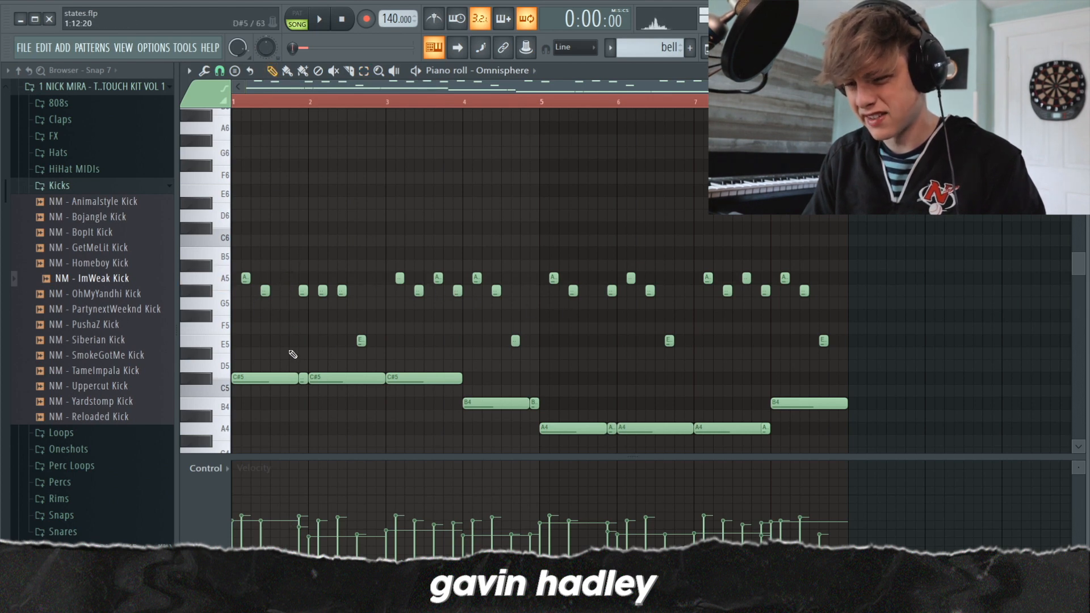
pyautogui.press('space')
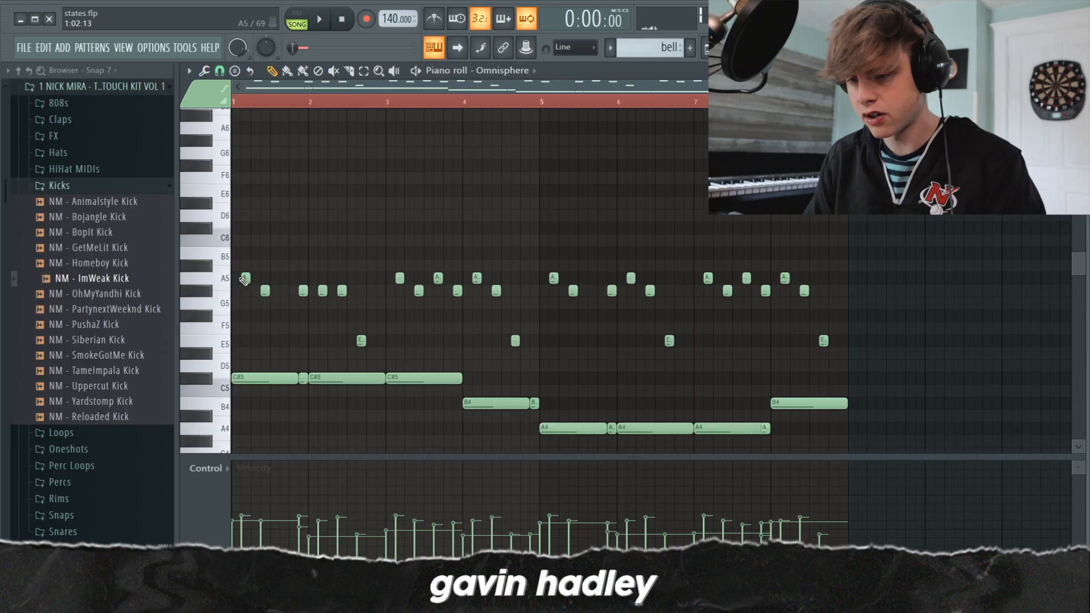
# - Listen to the bell pattern again, audition the G#5 note in bar 3 and stop playback
pyautogui.press('space')
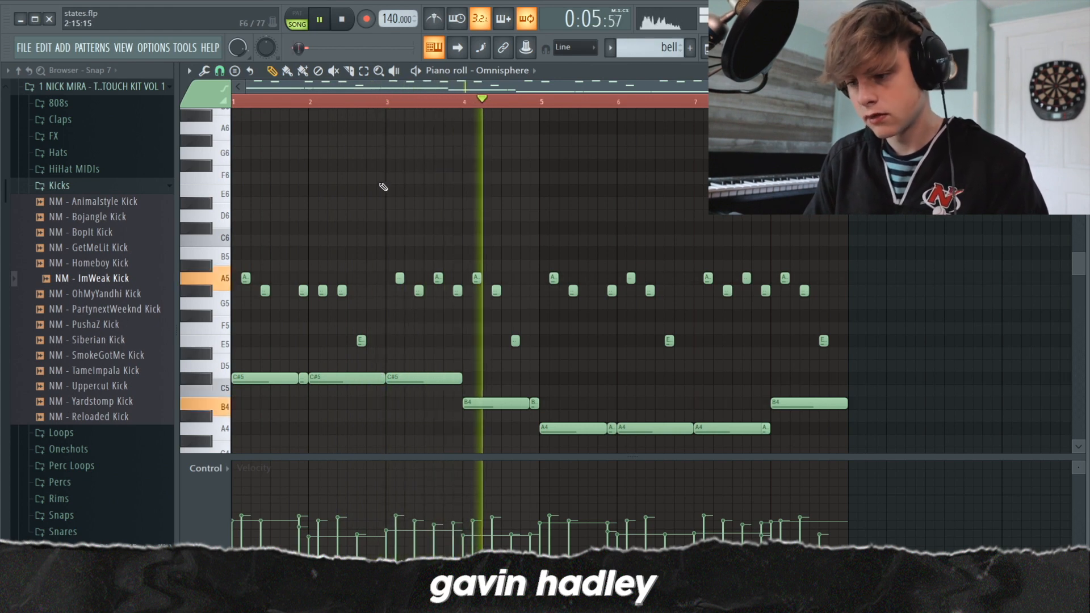
pyautogui.click(419, 291)
pyautogui.press('space')
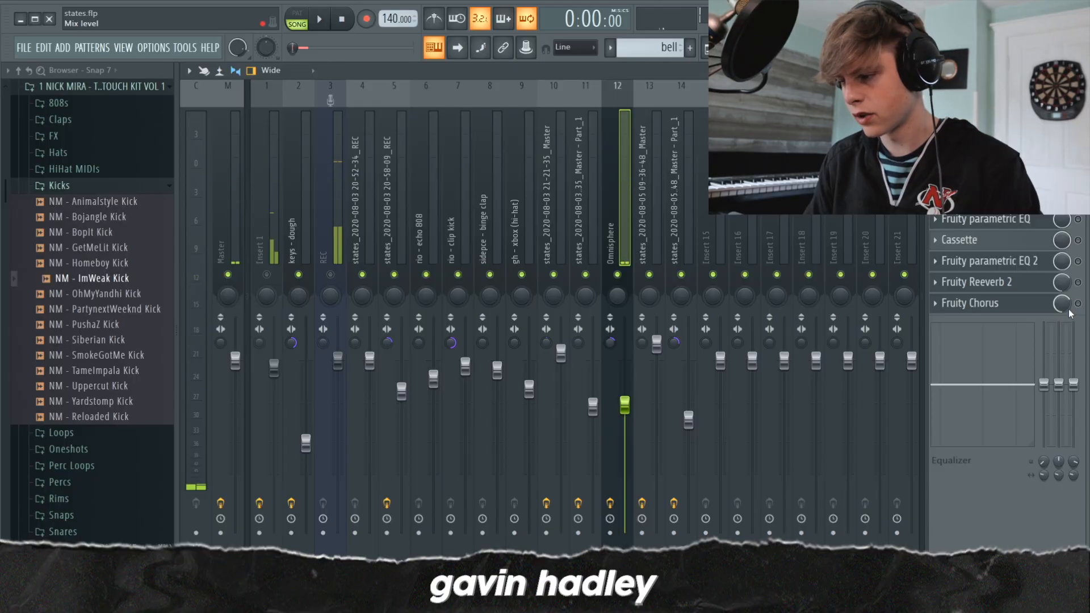
# - Enable Fruity Chorus and Fruity Reeverb 2 on the Omnisphere track during playback and view the reverb's settings
pyautogui.click(1078, 303)
pyautogui.press('space')
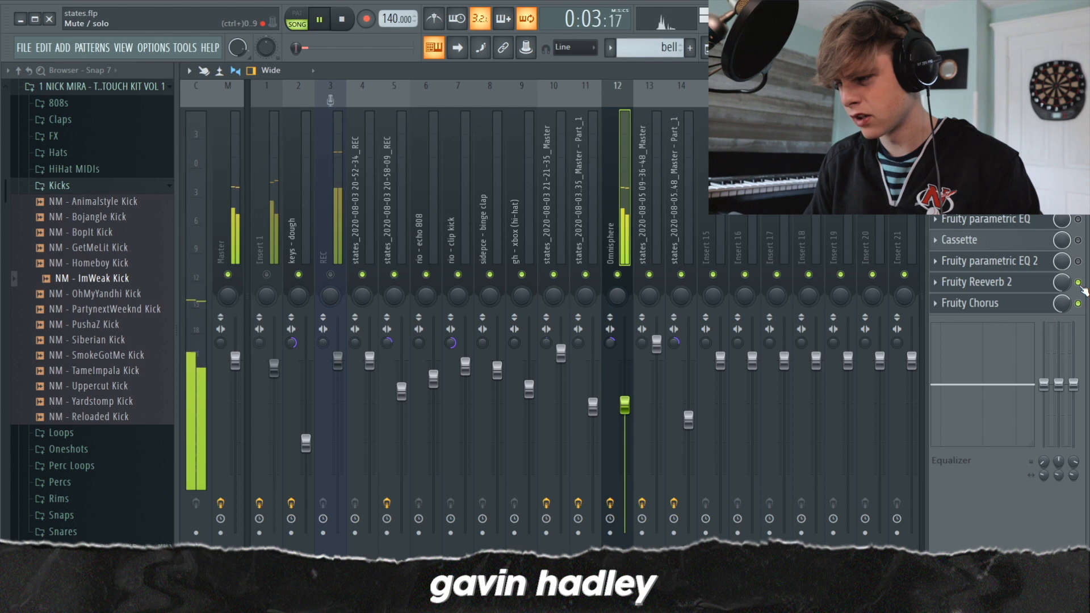
pyautogui.click(1020, 284)
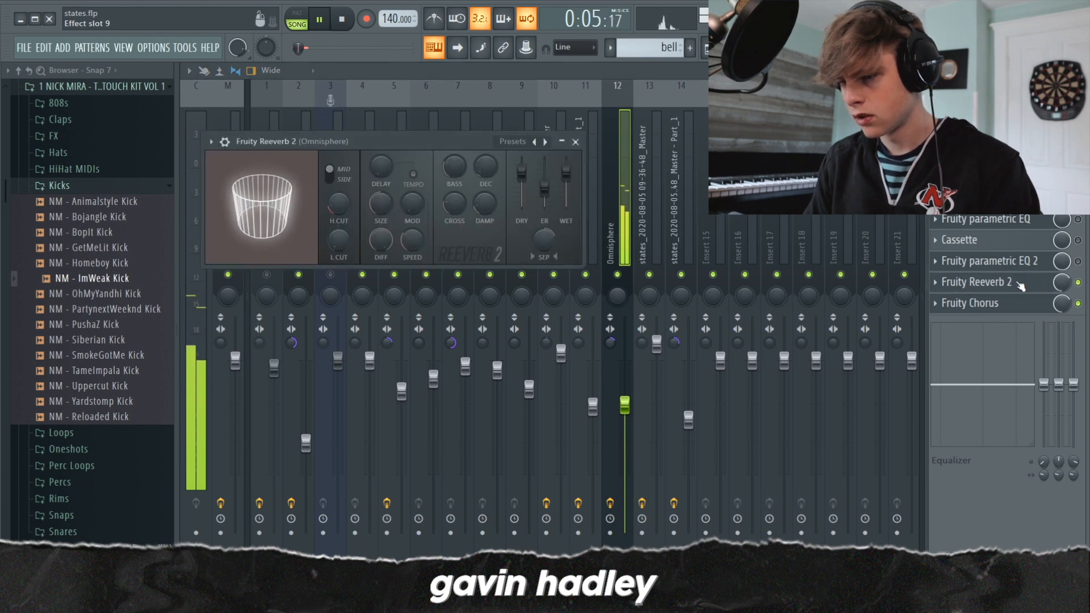
pyautogui.click(1015, 287)
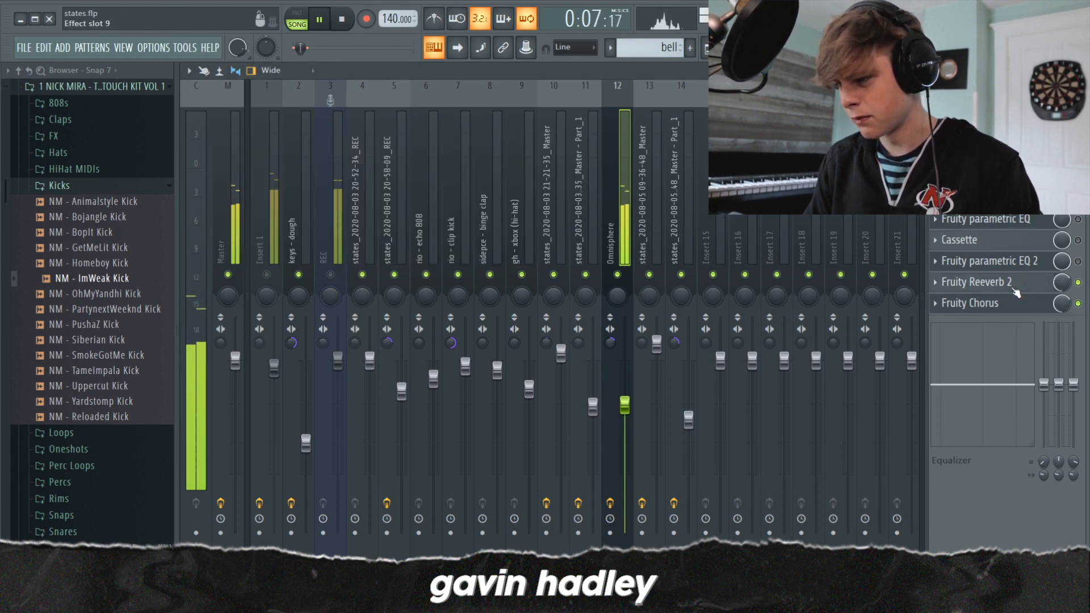
# - View Fruity parametric EQ 2, enable Cassette on the Omnisphere track and listen to the bells through both effects
pyautogui.click(1025, 263)
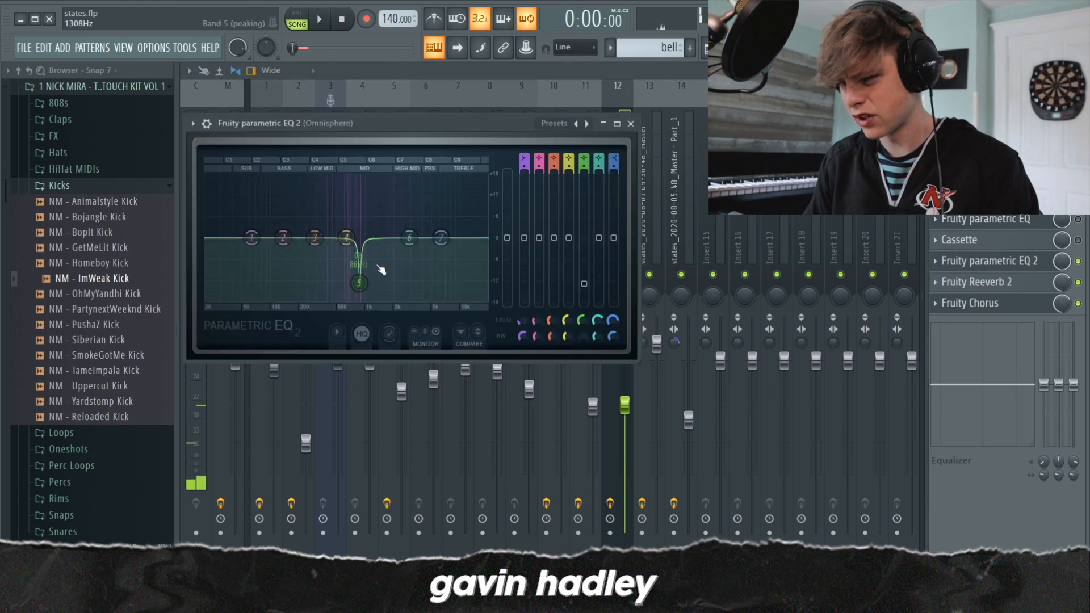
pyautogui.press('space')
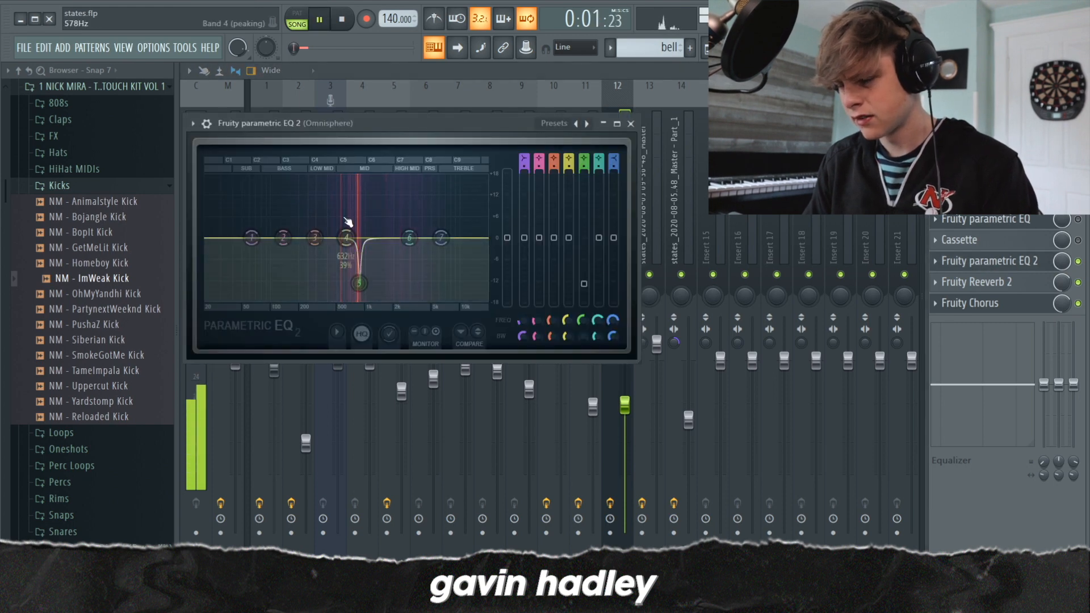
pyautogui.click(1079, 240)
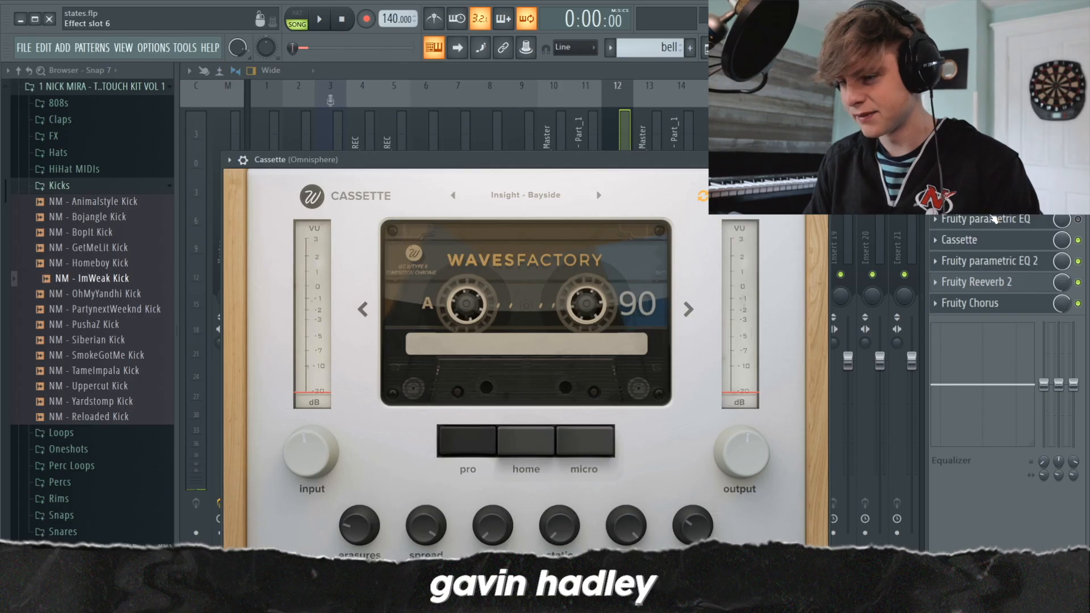
pyautogui.press('space')
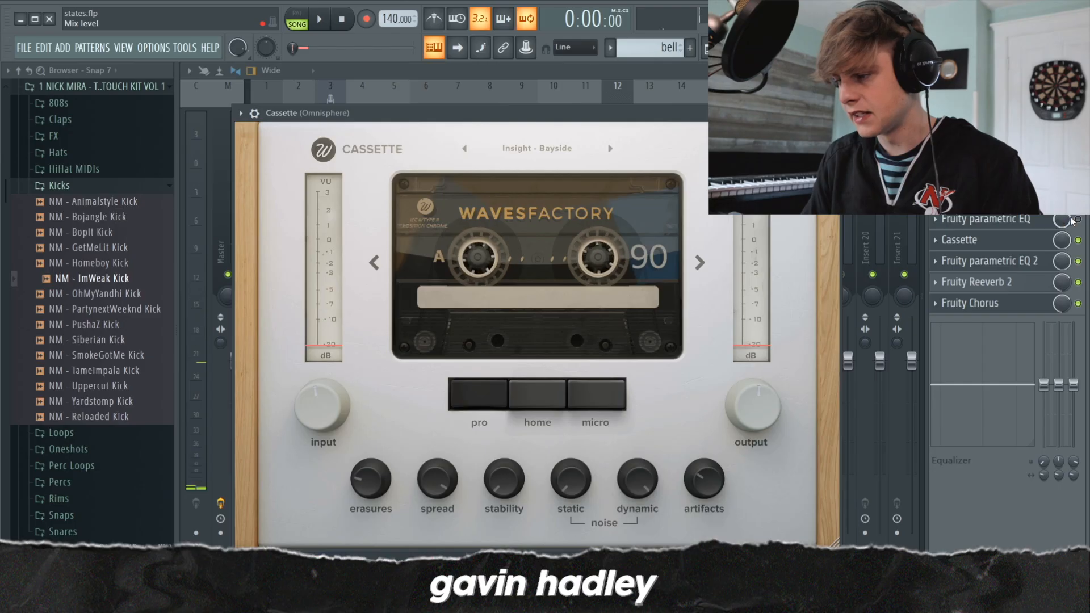
# - Enable Fruity parametric EQ on the Omnisphere track, view its bands and listen to its effect on the bells
pyautogui.click(1077, 220)
pyautogui.click(1022, 219)
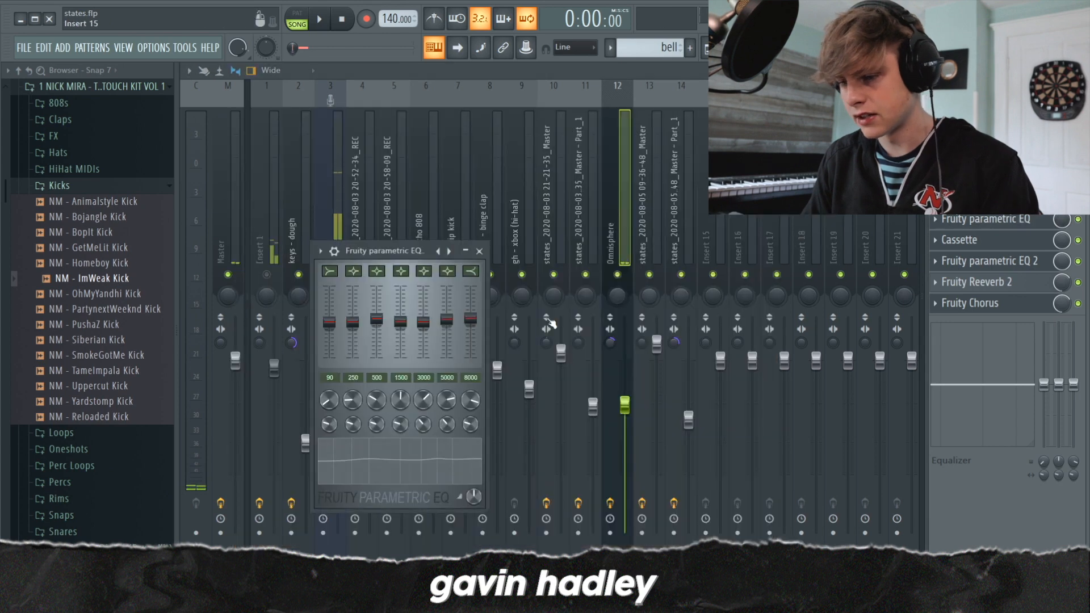
pyautogui.press('space')
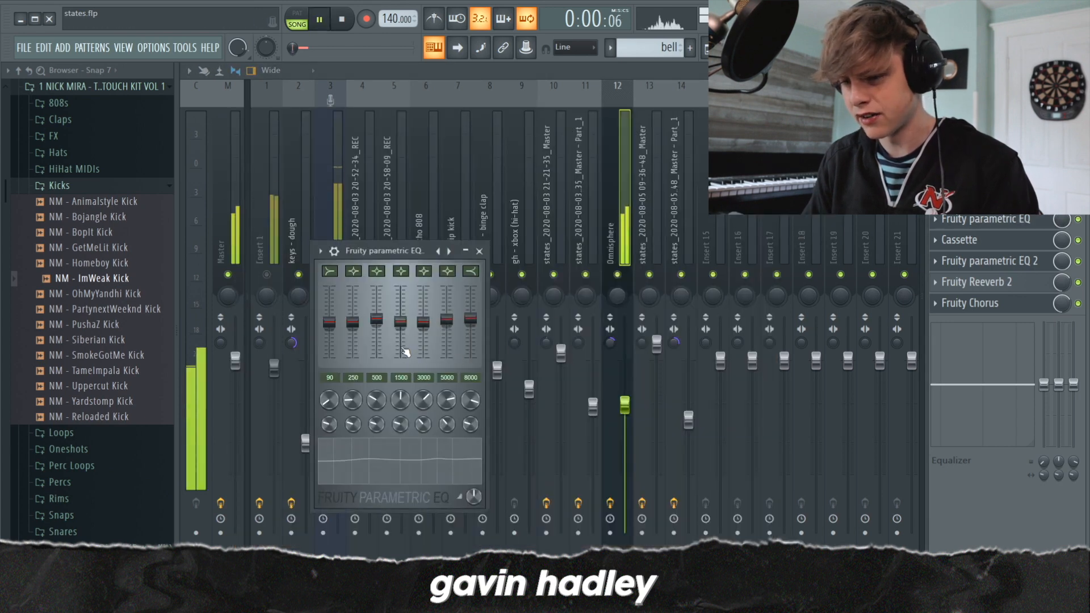
pyautogui.click(1079, 220)
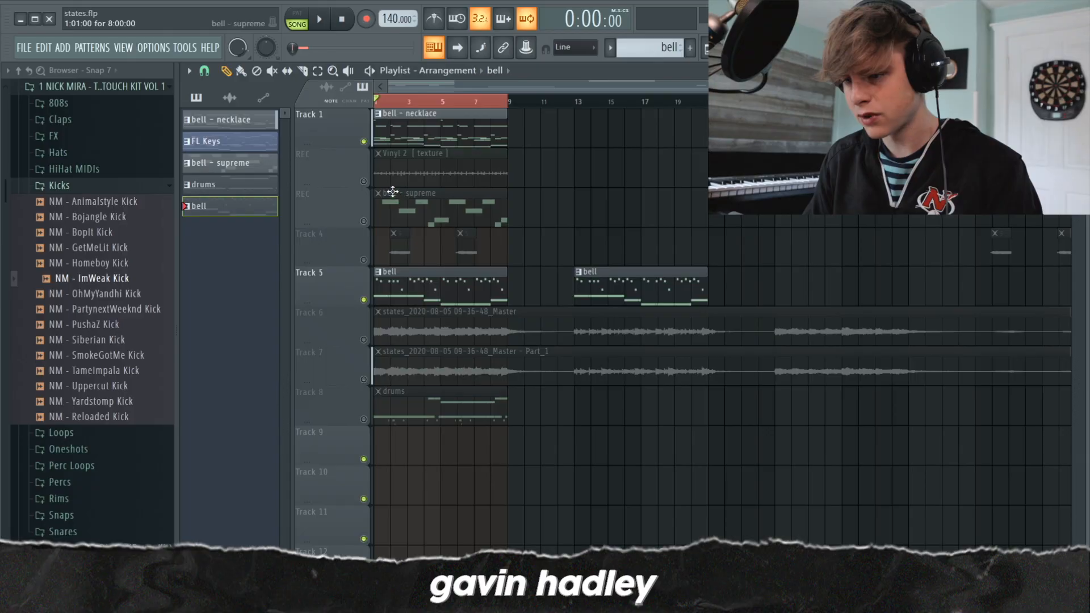
# - Unmute the Vinyl 2 [ texture ] track in the playlist, select its clip and play it with the bells
pyautogui.click(363, 181)
pyautogui.click(409, 168)
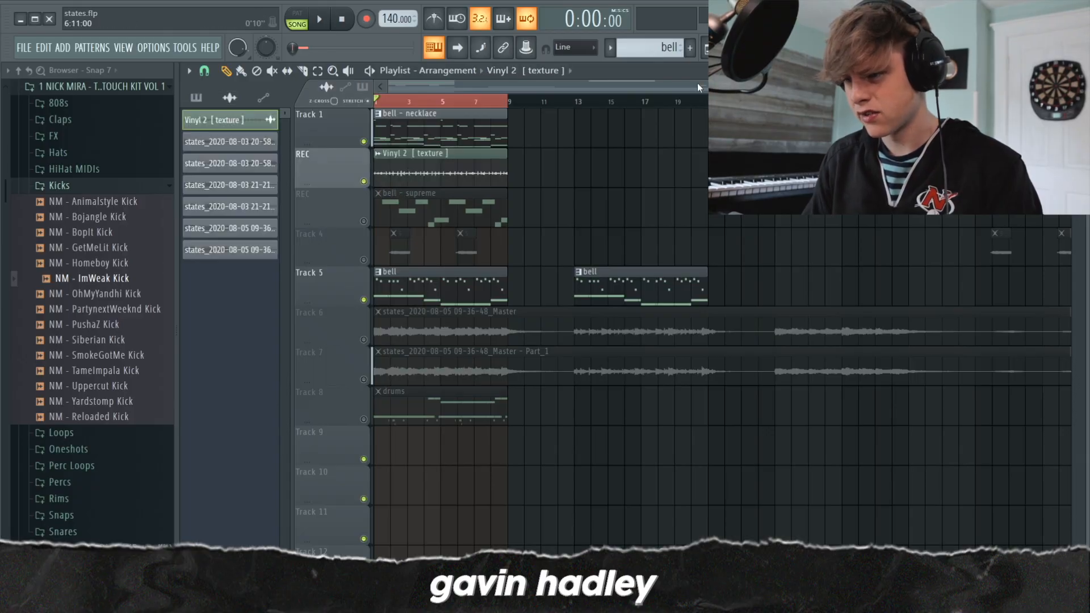
pyautogui.scroll(5, 499, 135)
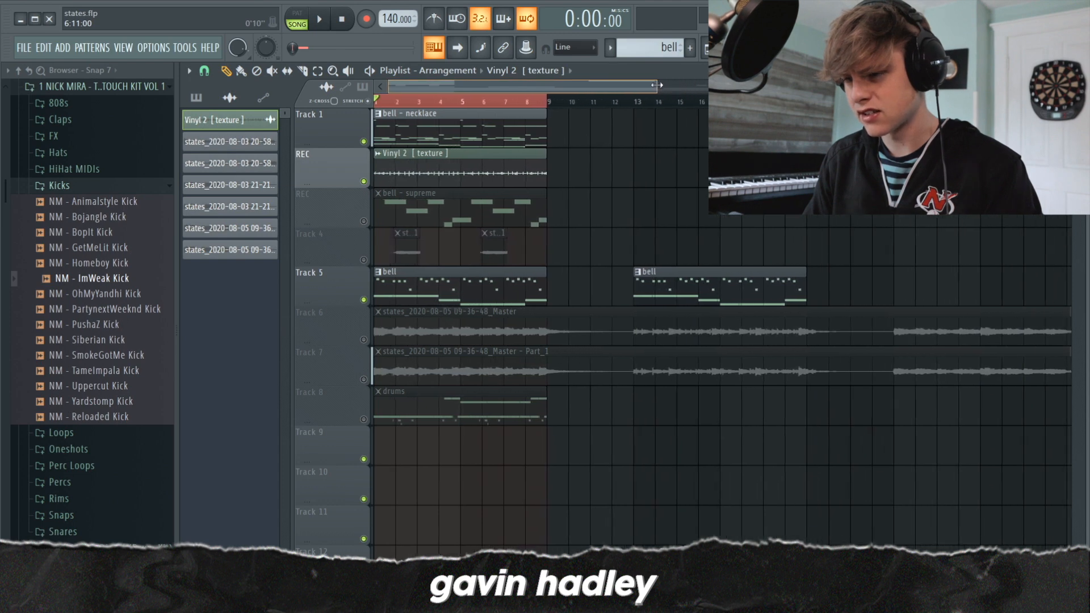
pyautogui.press('space')
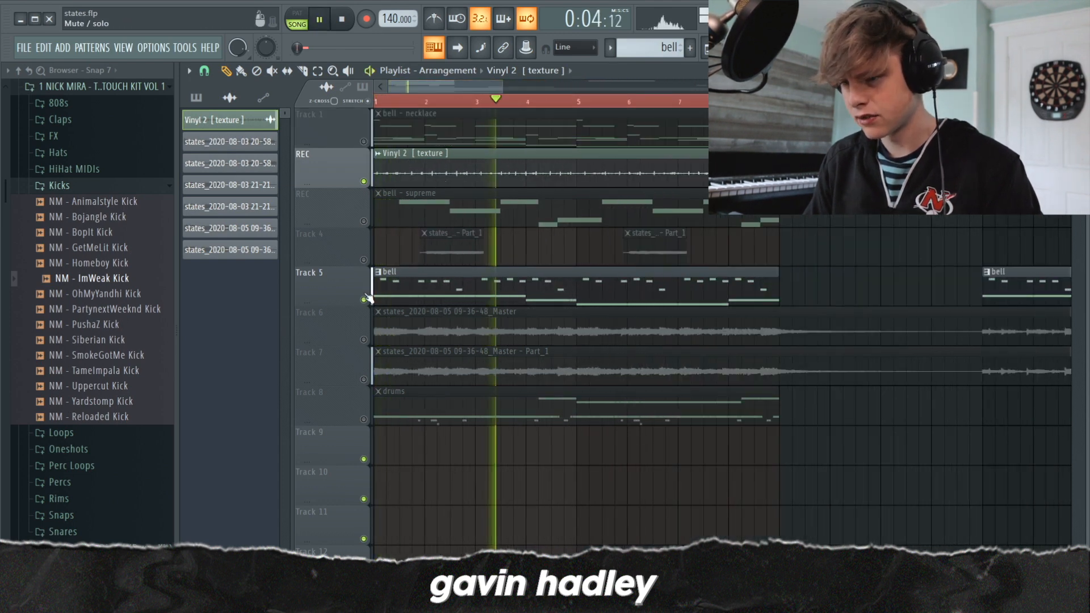
# - Unmute the bell - necklace and bell - supreme tracks and open the bell - supreme pattern in the piano roll
pyautogui.click(363, 142)
pyautogui.click(364, 221)
pyautogui.doubleClick(387, 212)
pyautogui.scroll(-3, 324, 263)
# - Play the bell - supreme pattern and examine the pitches and lengths of its melody notes
pyautogui.press('space')
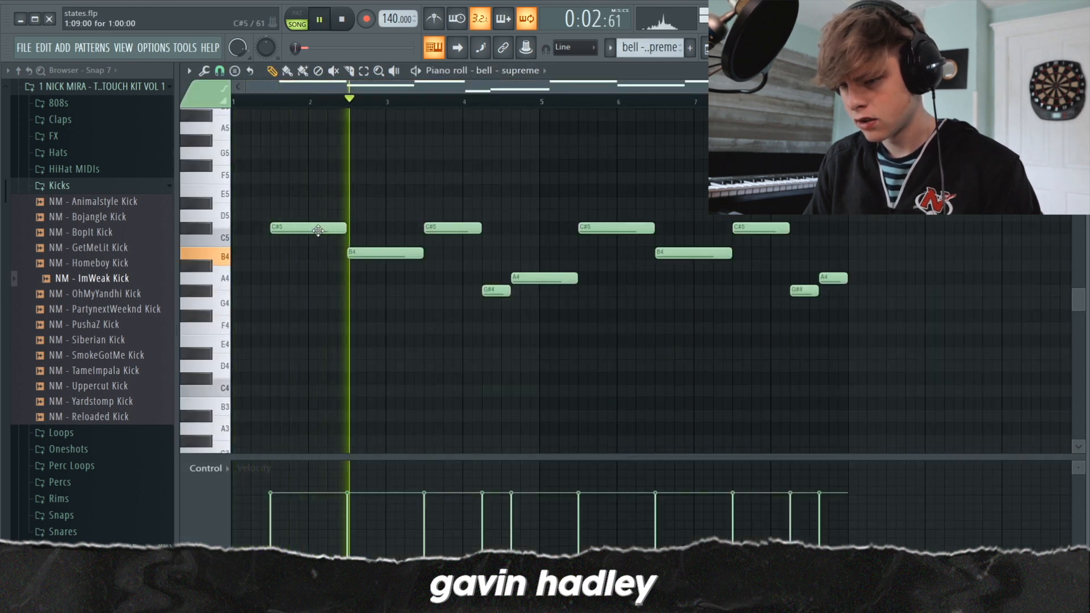
pyautogui.press('space')
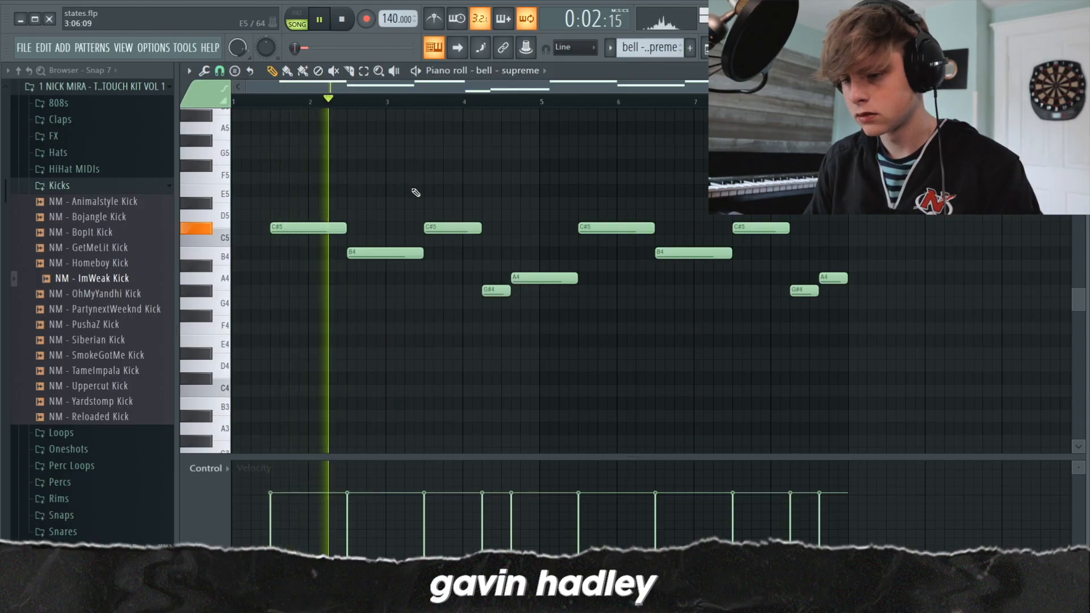
pyautogui.press('space')
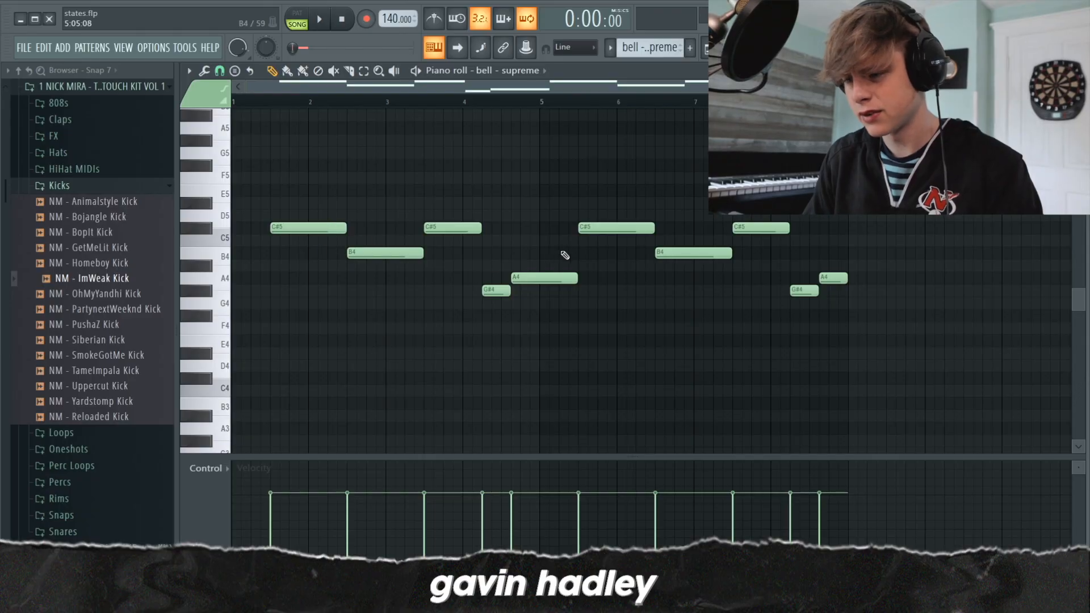
pyautogui.scroll(-3, 397, 287)
pyautogui.scroll(4, 363, 286)
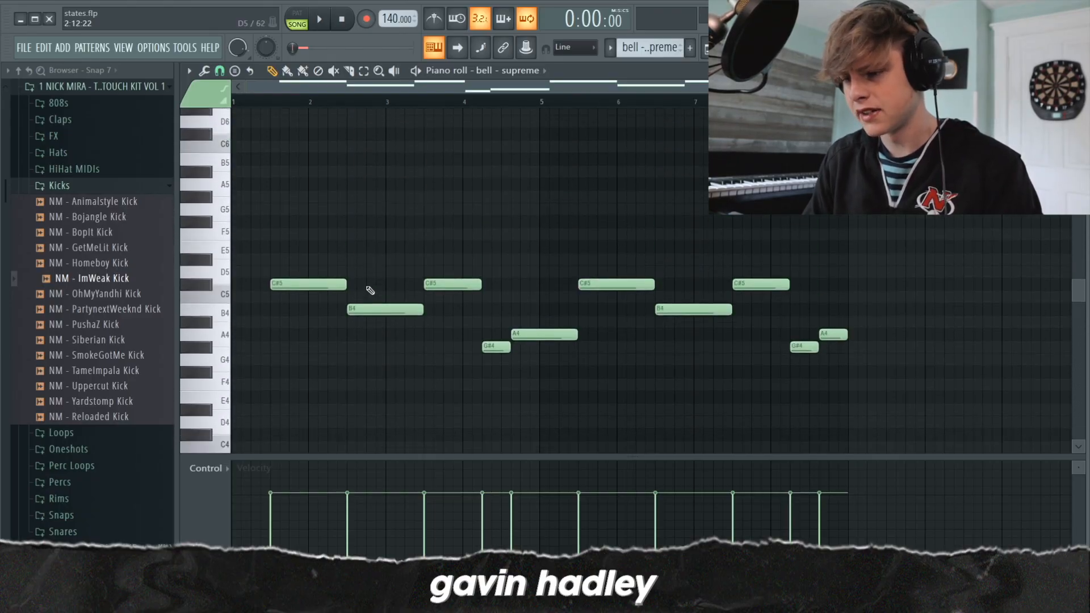
pyautogui.scroll(-2, 369, 291)
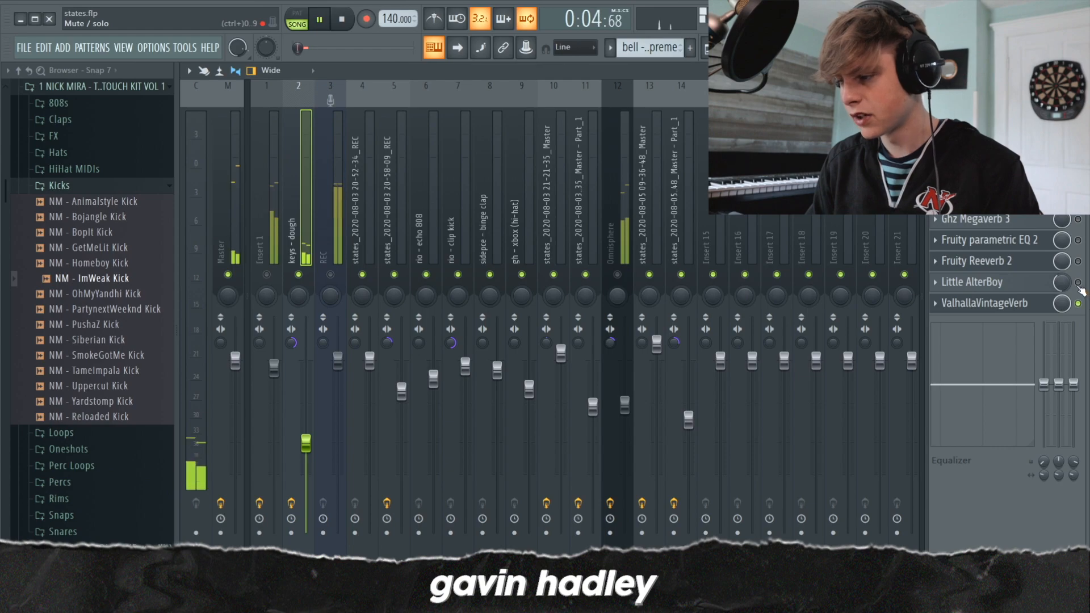
# - Enable Fruity Reeverb 2 on the keys - dough track and review its Little AlterBoy, reverb, parametric EQ 2 and Ghz Megaverb 3 effects
pyautogui.click(972, 283)
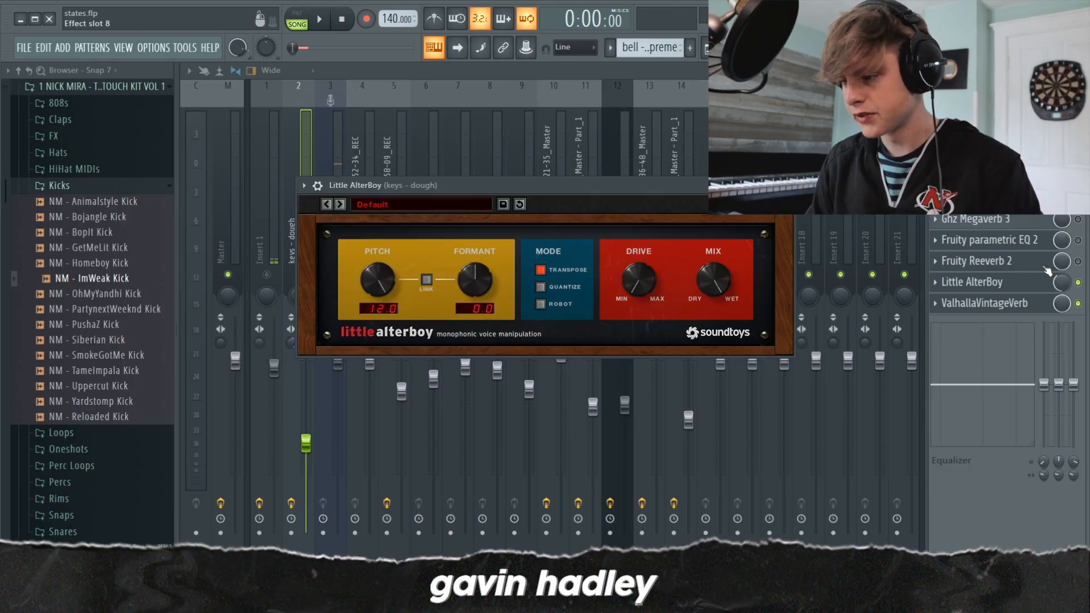
pyautogui.click(1078, 262)
pyautogui.click(1011, 265)
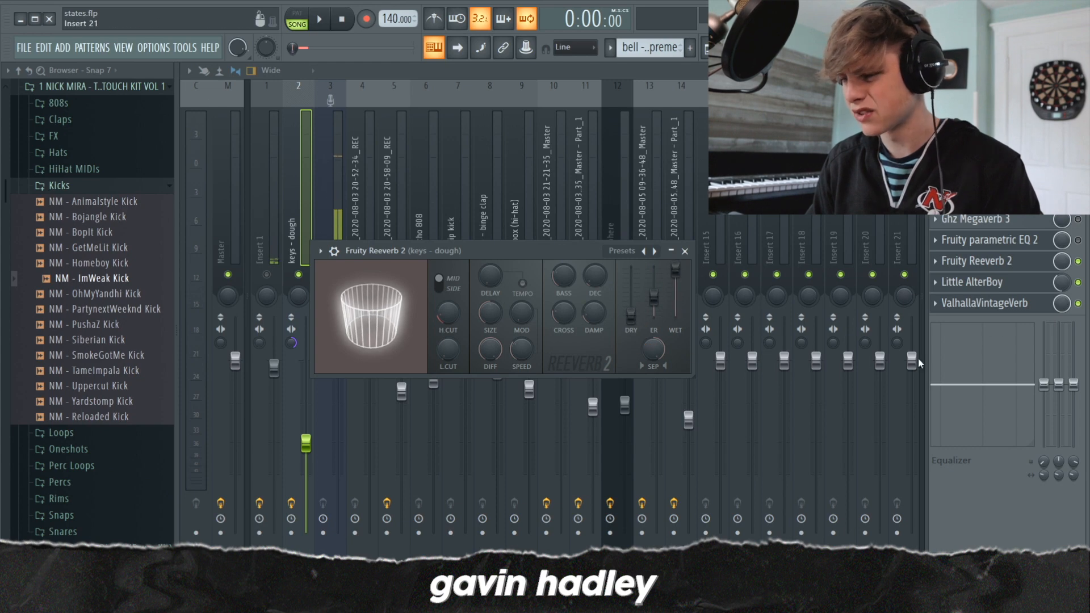
pyautogui.click(990, 239)
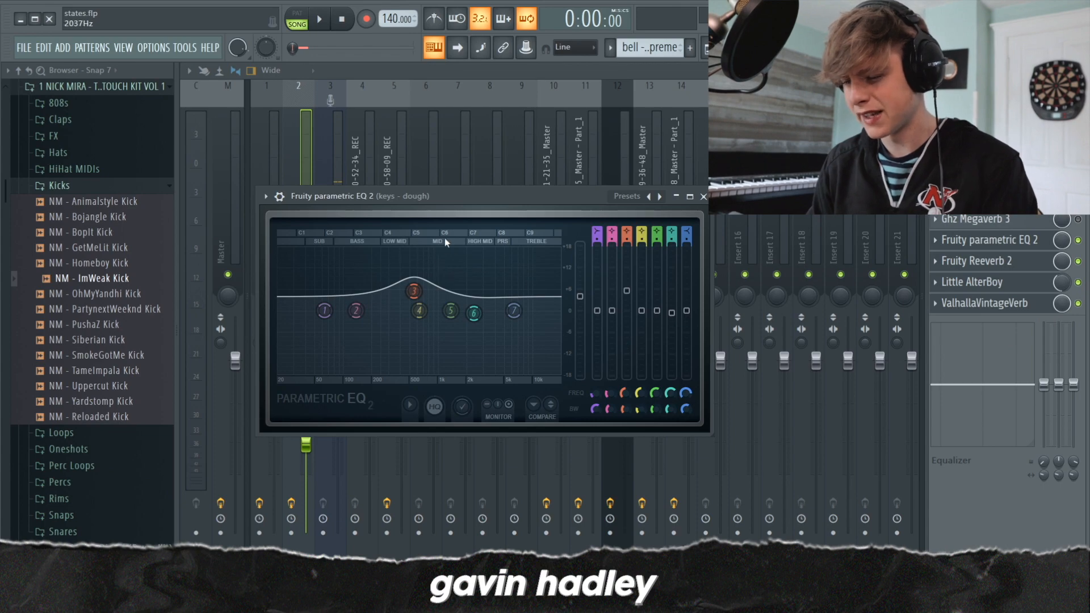
pyautogui.click(1004, 224)
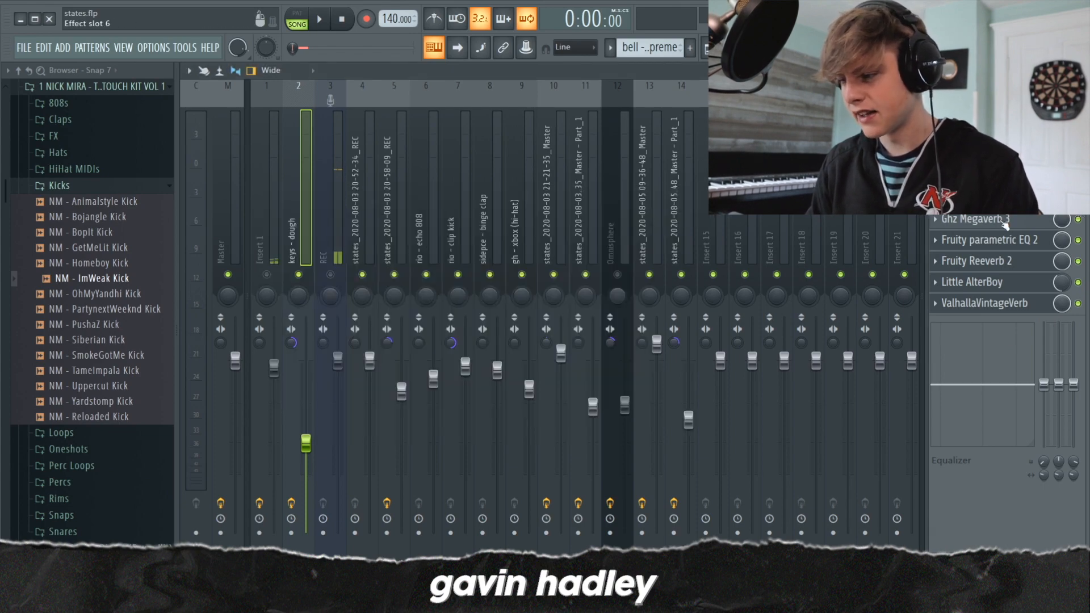
pyautogui.click(963, 238)
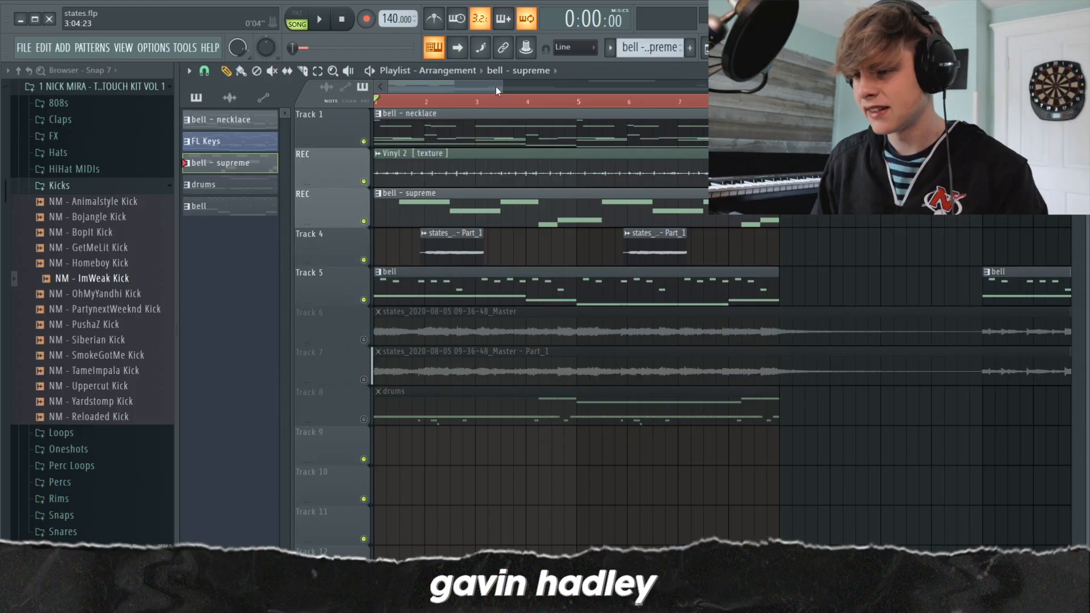
# - Mute the other melody and vinyl tracks so only Track 4's recorded clips remain audible, and play from bar 2
pyautogui.moveTo(501, 83); pyautogui.dragTo(486, 149)
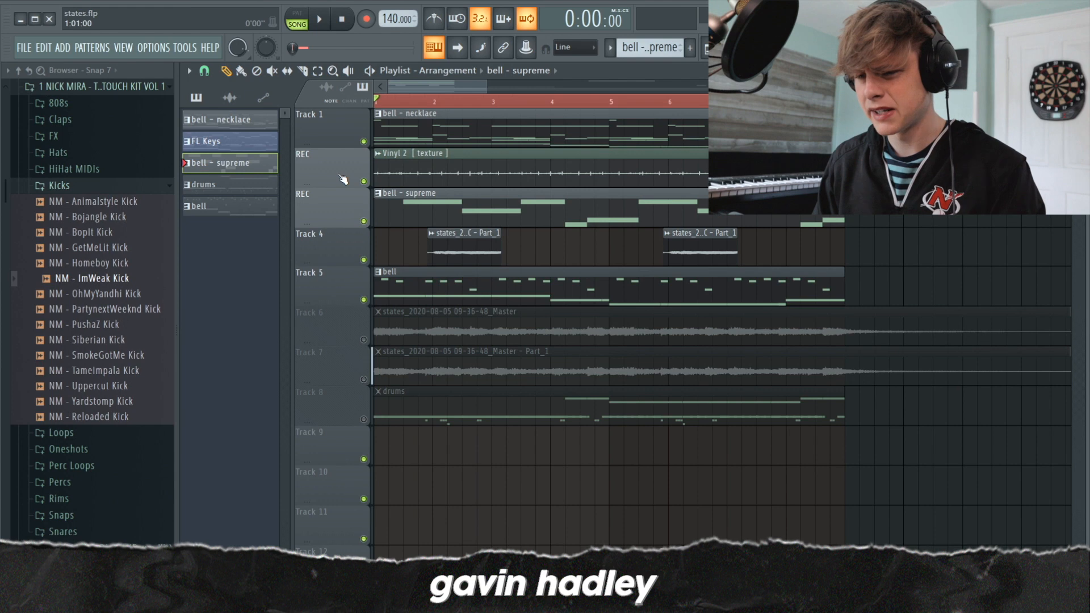
pyautogui.click(364, 221)
pyautogui.click(366, 180)
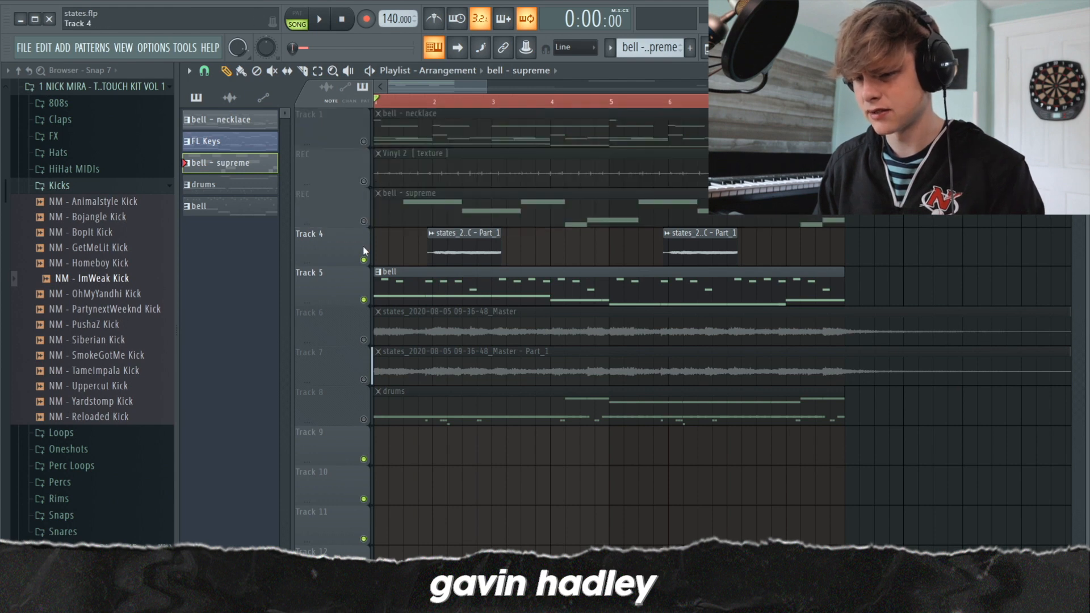
pyautogui.click(364, 299)
pyautogui.click(434, 102)
pyautogui.press('space')
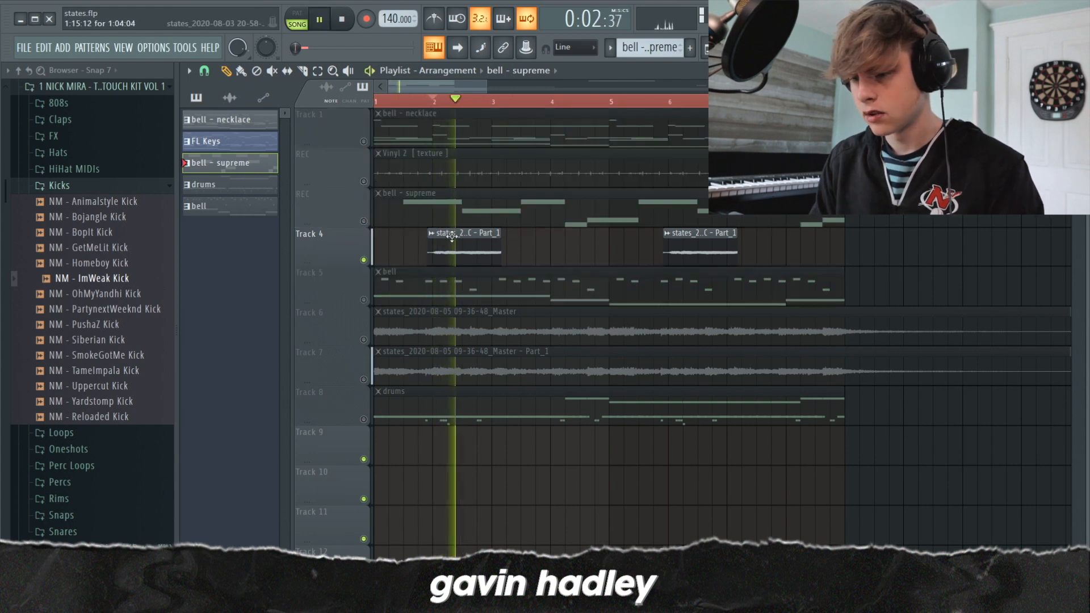
# - Open the Track 4 clip's mixer channel and review its Fruity parametric EQ 2, Fruity Reeverb 2 and ValhallaVintageVerb settings
pyautogui.click(695, 249)
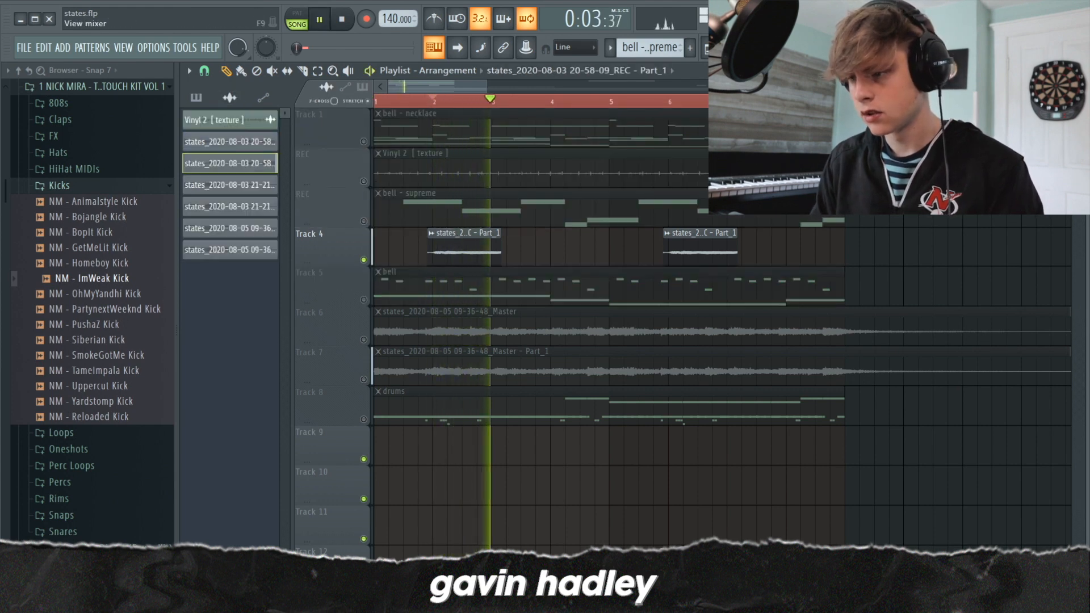
pyautogui.press('F9')
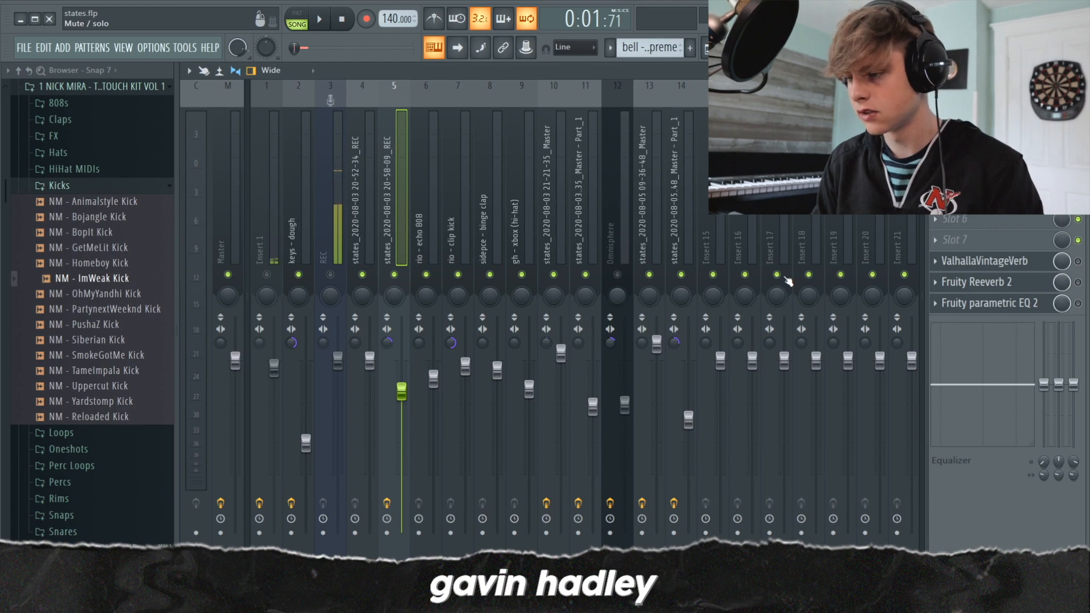
pyautogui.press('space')
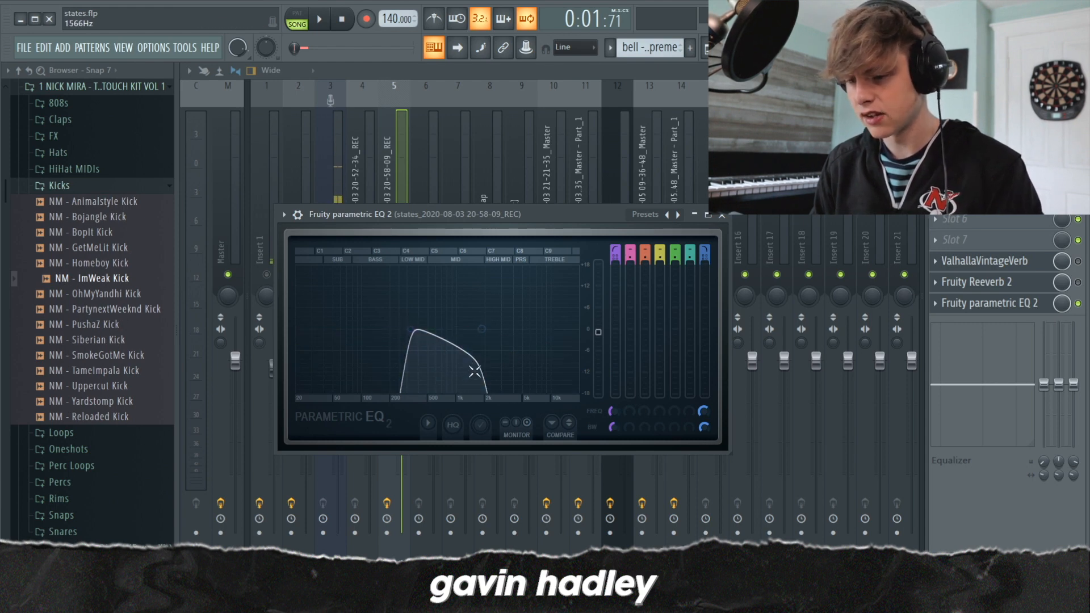
pyautogui.click(988, 282)
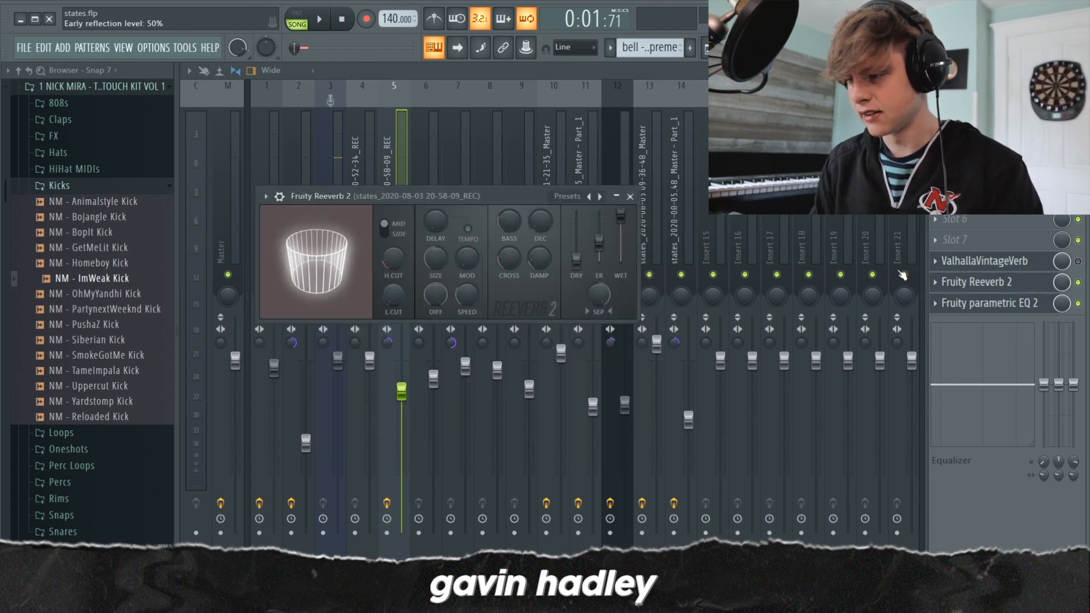
pyautogui.click(969, 262)
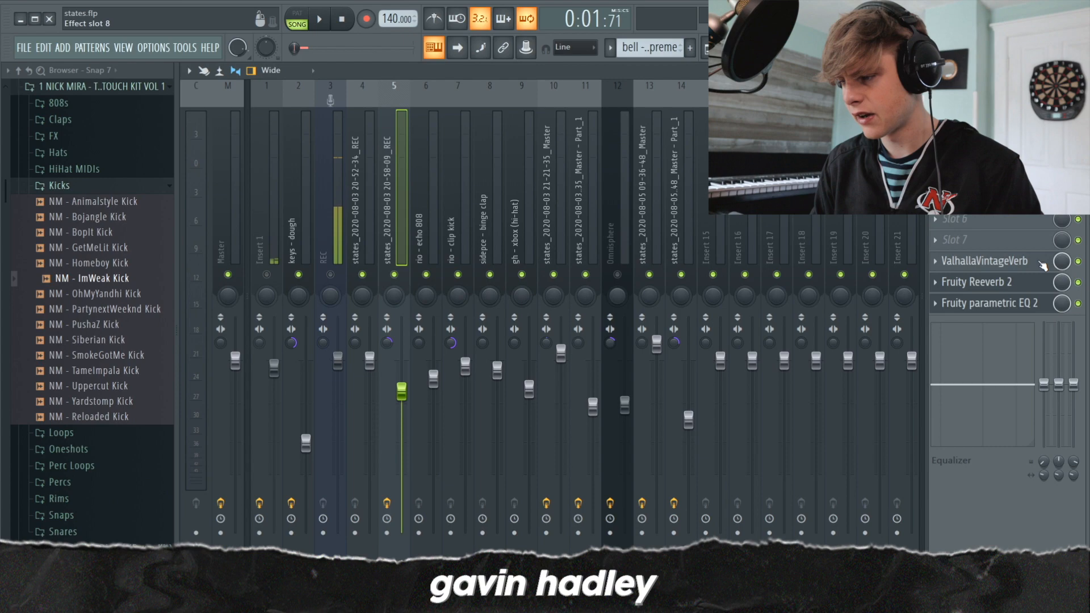
pyautogui.click(1044, 266)
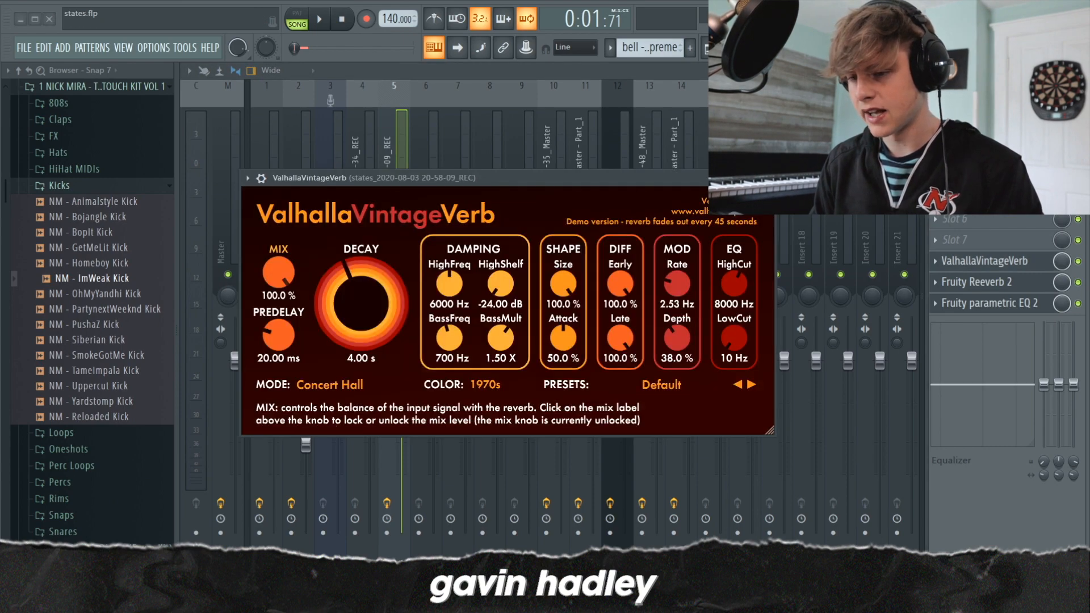
# - Select the bell - necklace pattern in the playlist and clear the time selection over the first eight bars
pyautogui.click(404, 136)
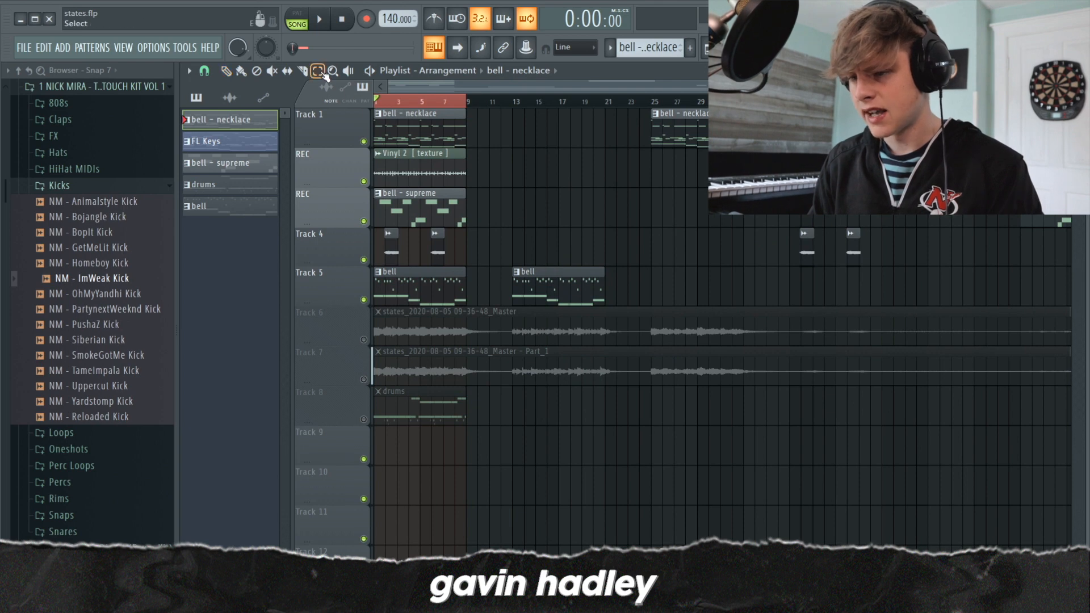
pyautogui.click(404, 105)
pyautogui.click(506, 255)
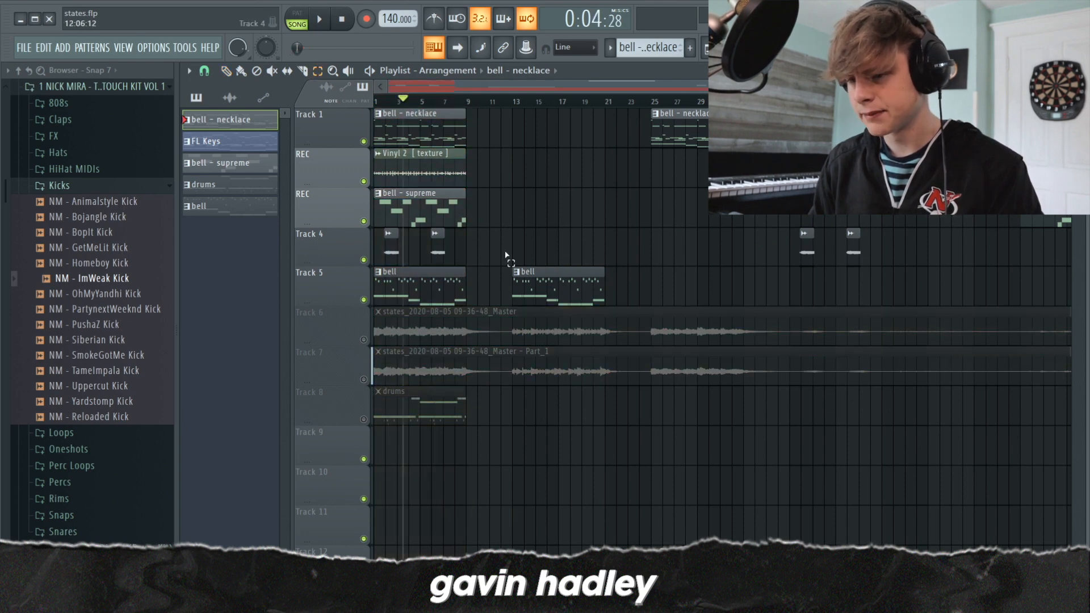
pyautogui.scroll(-1, 1006, 182)
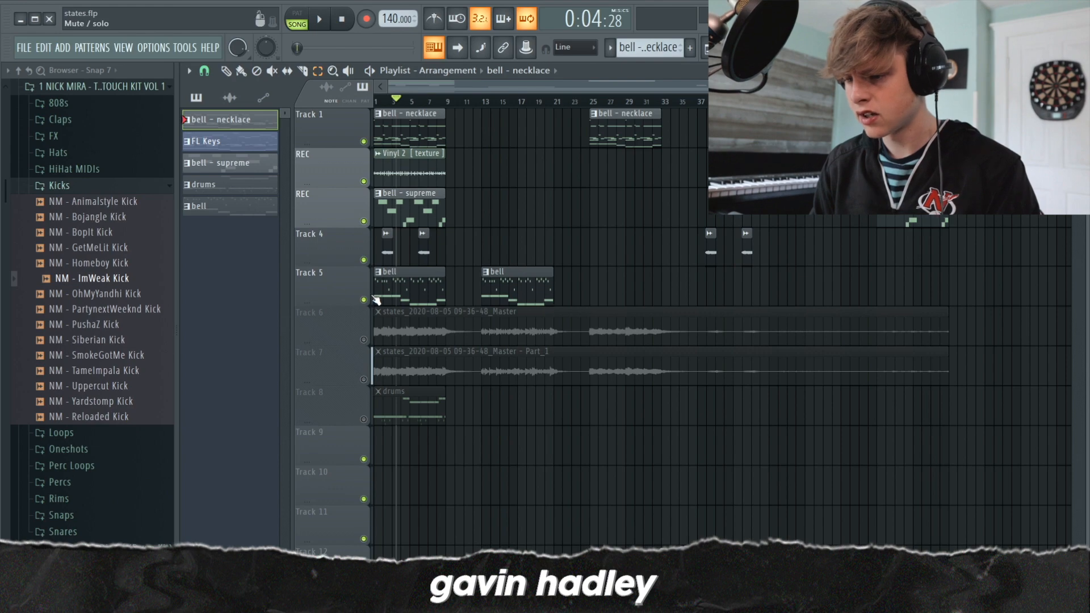
# - Mute Tracks 1 to 5 in the playlist and briefly start and stop playback
pyautogui.moveTo(373, 297); pyautogui.dragTo(367, 142)
pyautogui.scroll(-2, 406, 248)
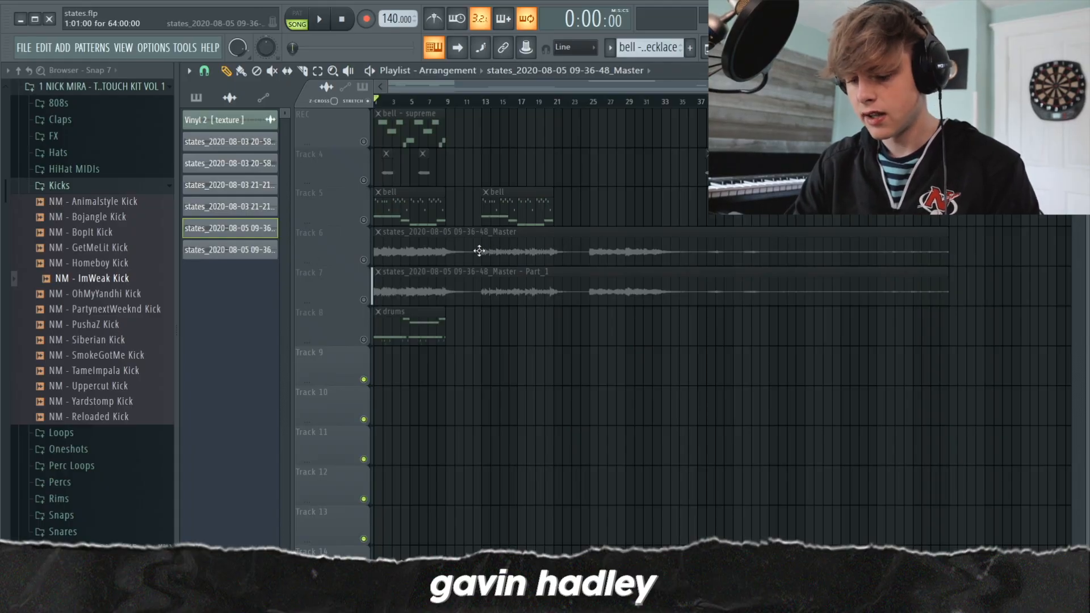
pyautogui.press('space')
pyautogui.press('space')
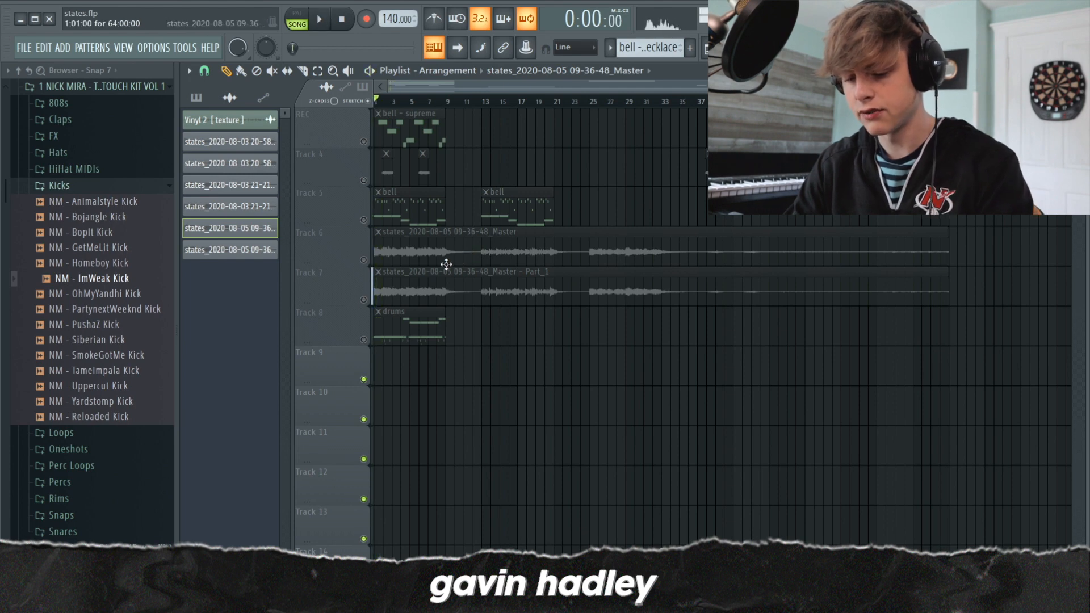
pyautogui.press('space')
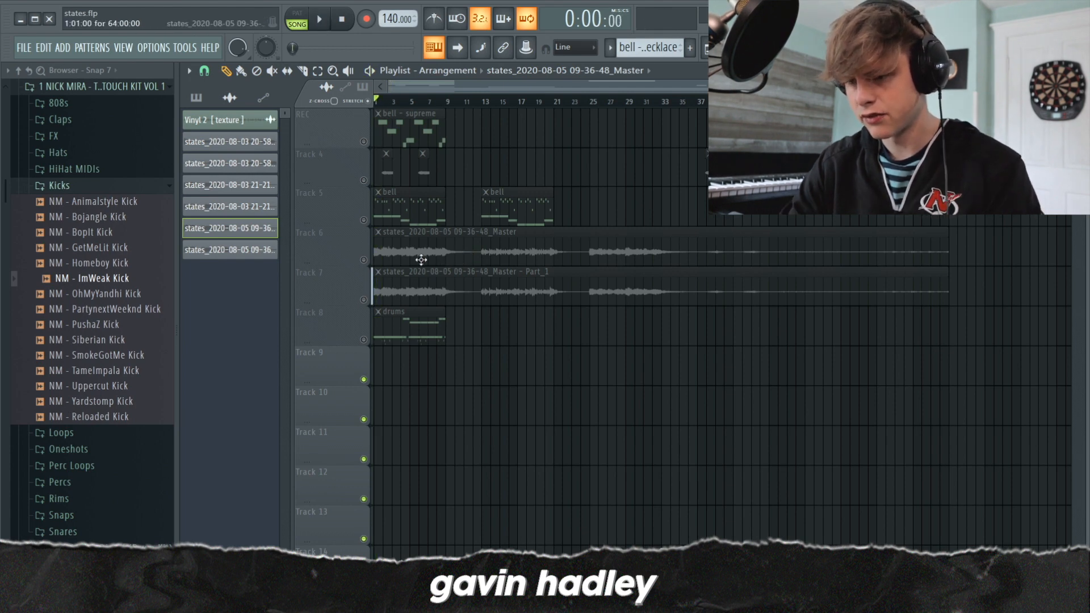
# - Open the Track 6 recorded master clip's channel and examine the melody's ghost notes in the piano roll
pyautogui.doubleClick(421, 255)
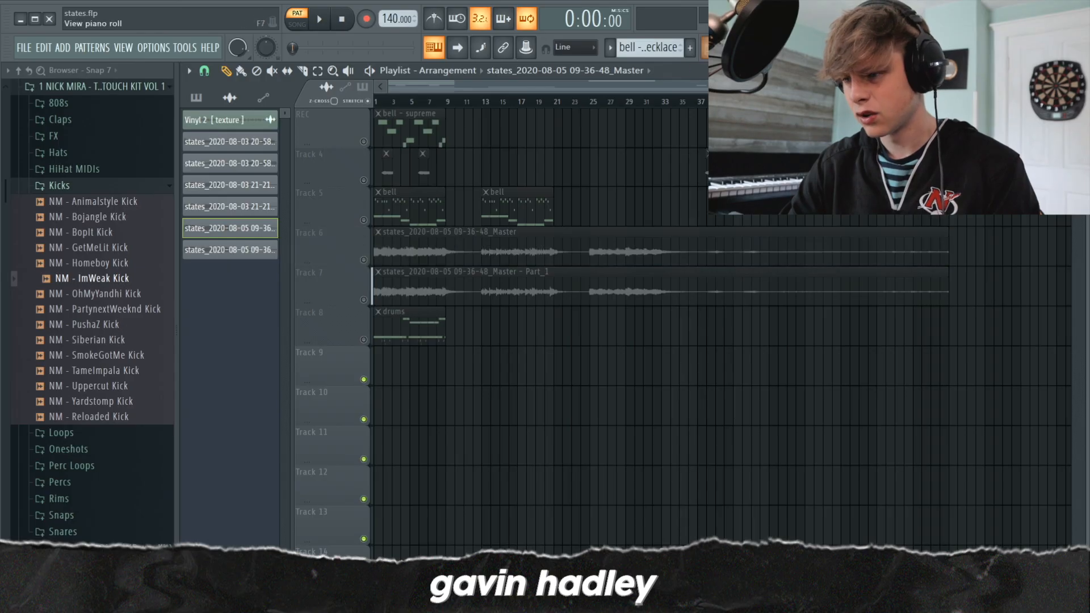
pyautogui.click(735, 47)
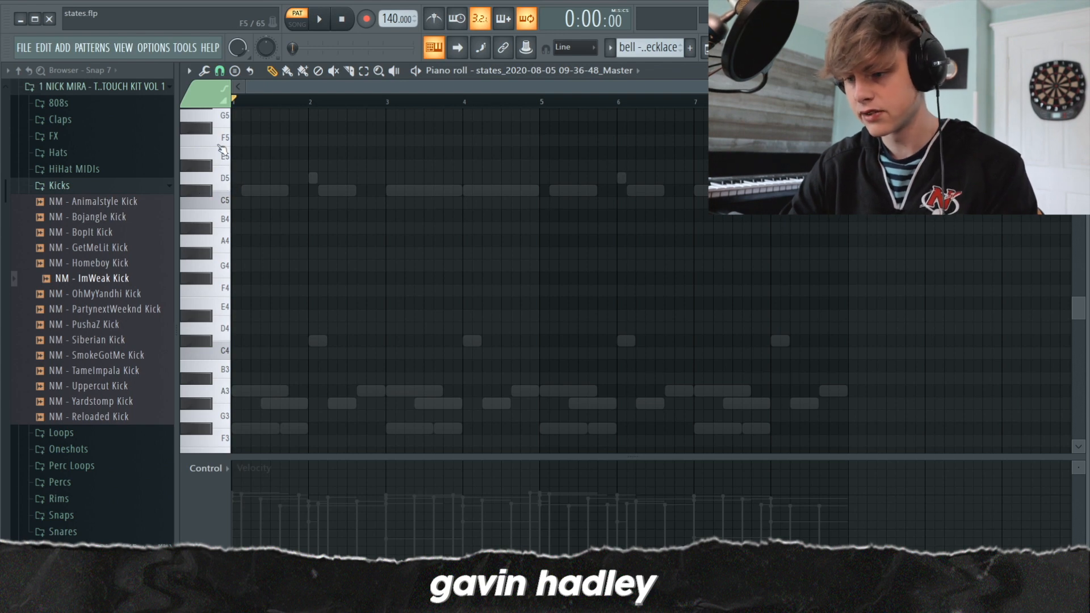
pyautogui.scroll(2, 272, 198)
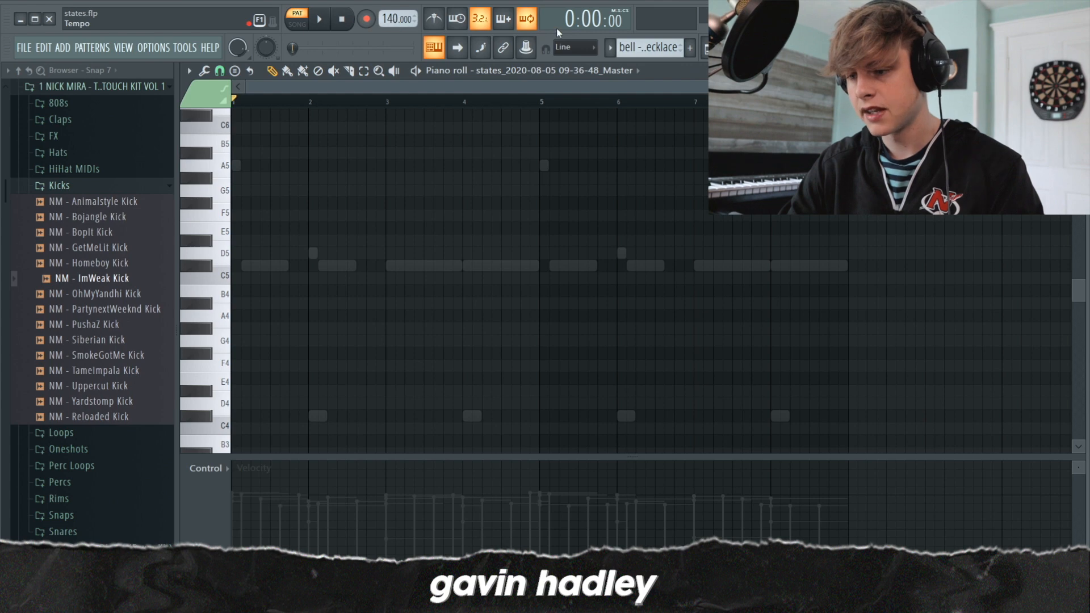
pyautogui.click(695, 100)
pyautogui.moveTo(695, 100); pyautogui.dragTo(256, 101)
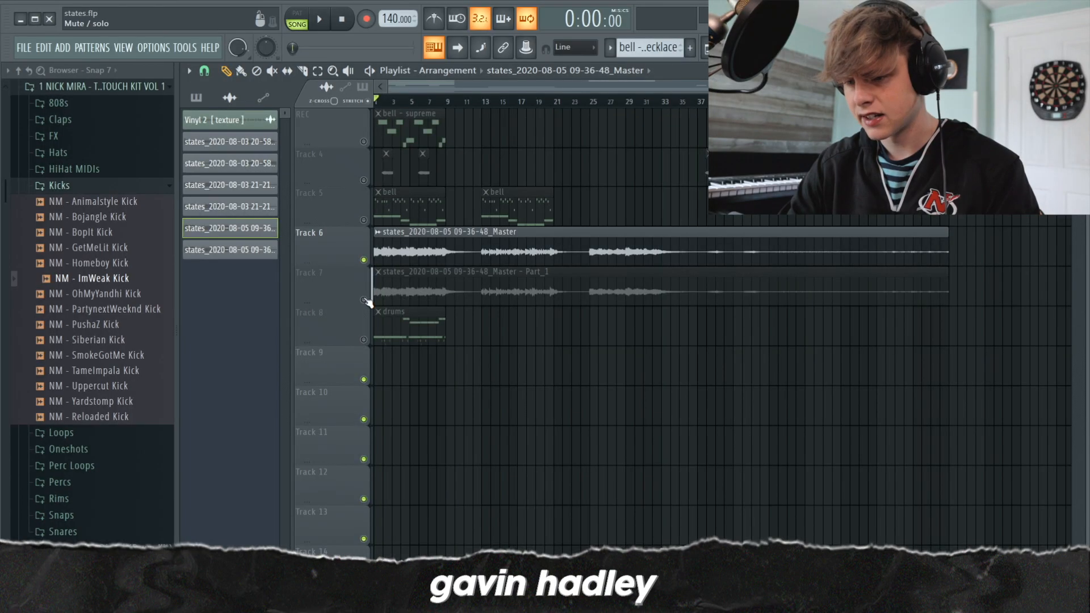
# - Play Track 6's master recording alone with Track 7 muted, and check the clip's time-stretching settings
pyautogui.click(364, 300)
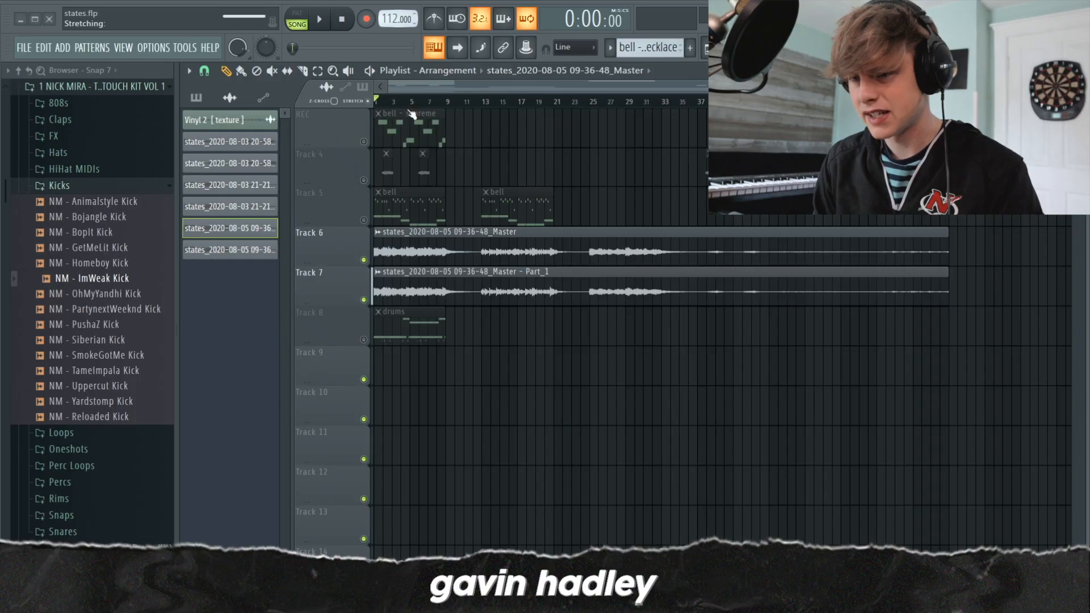
pyautogui.click(411, 113)
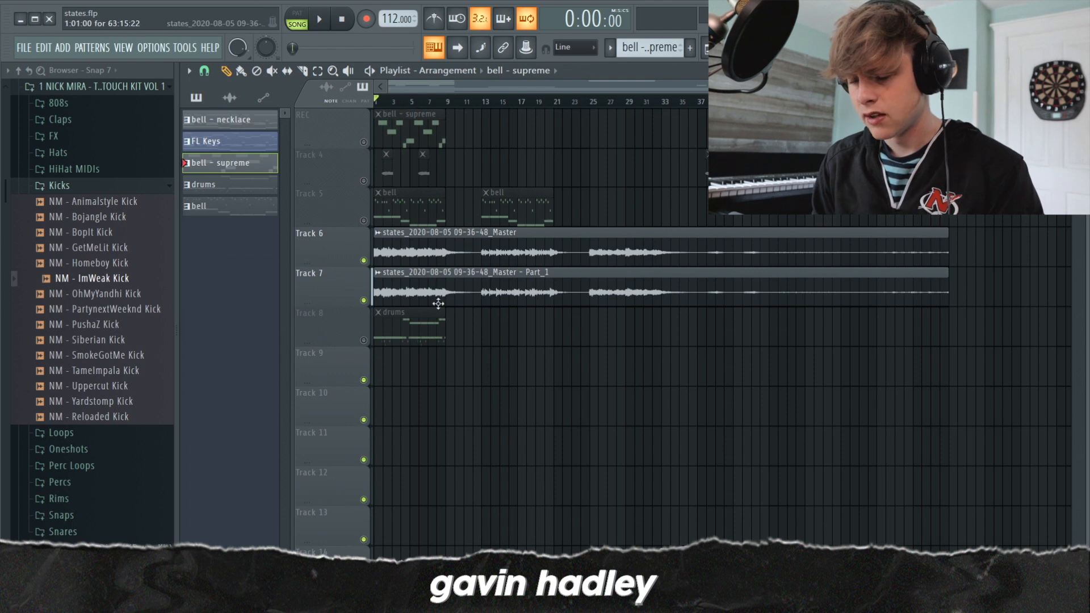
pyautogui.click(426, 257)
pyautogui.click(364, 301)
pyautogui.press('space')
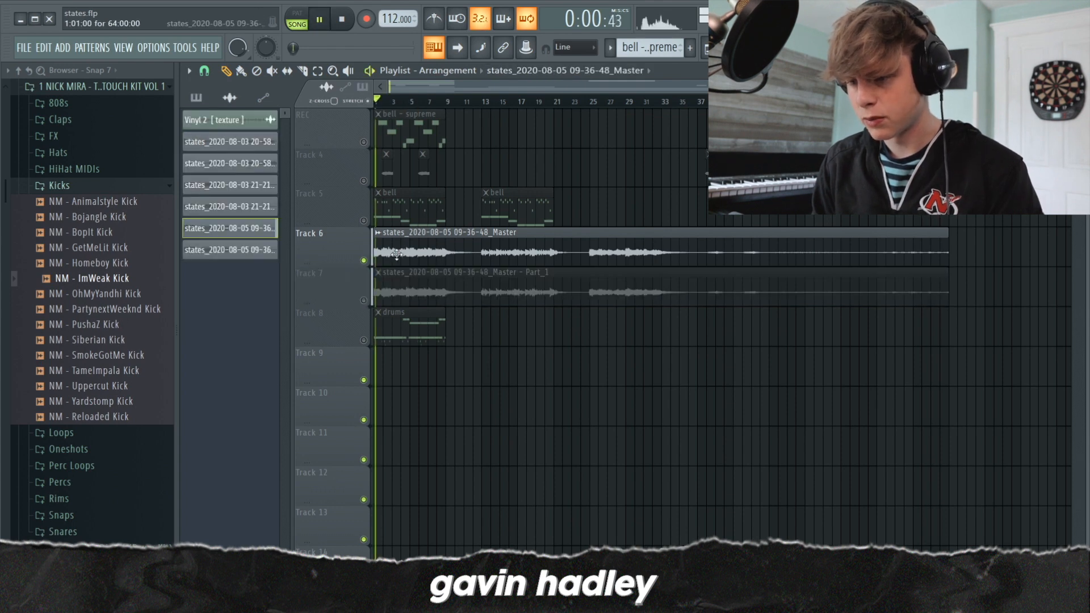
pyautogui.doubleClick(396, 255)
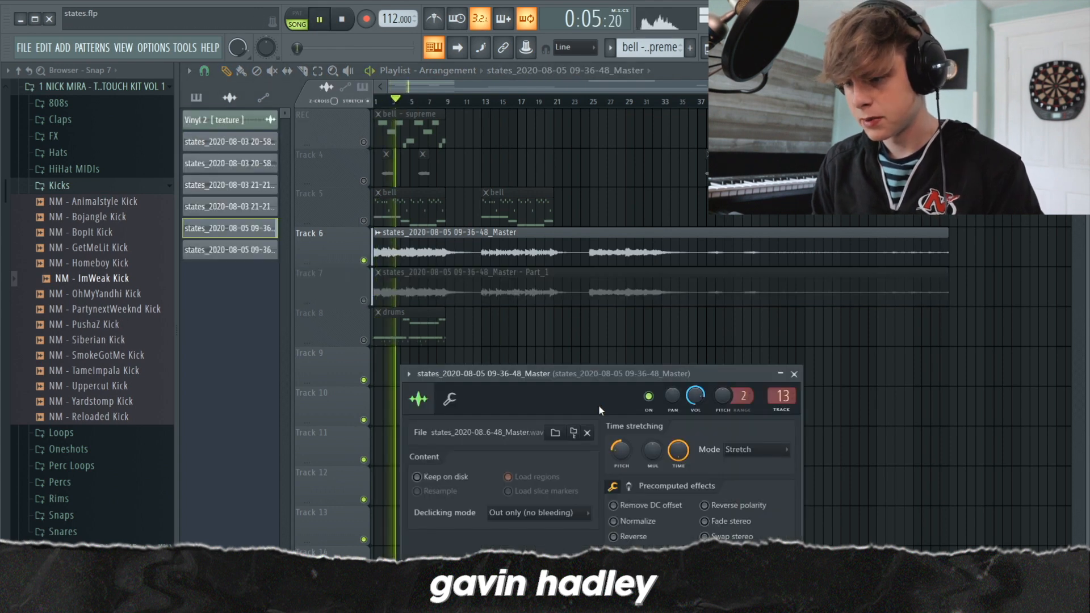
pyautogui.press('space')
pyautogui.click(542, 259)
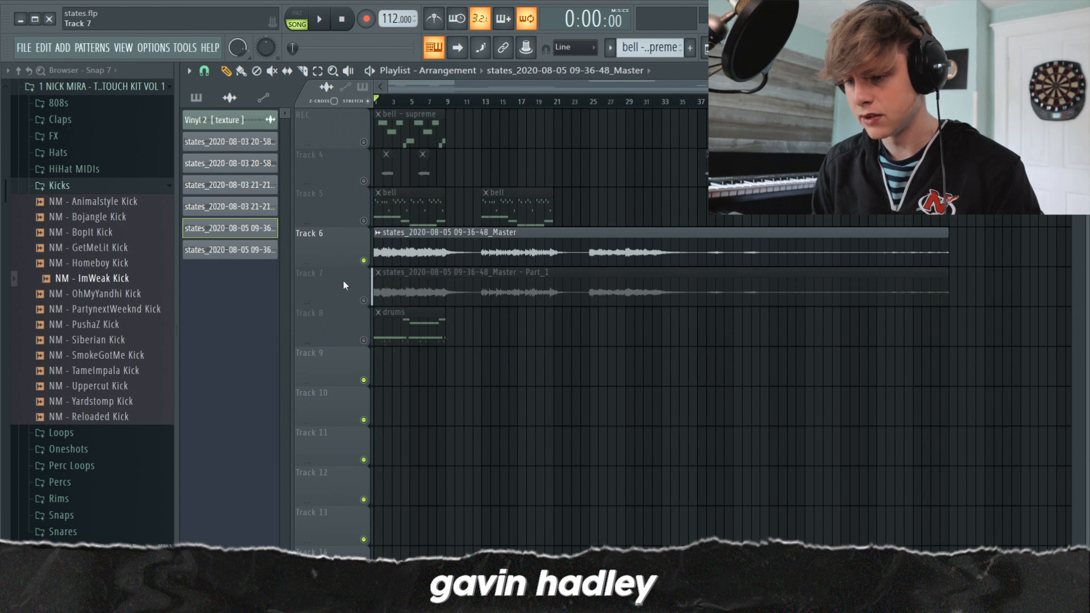
# - Play Track 7's Part_1 recording alone with Track 6 muted, and leave both tracks enabled
pyautogui.click(364, 301)
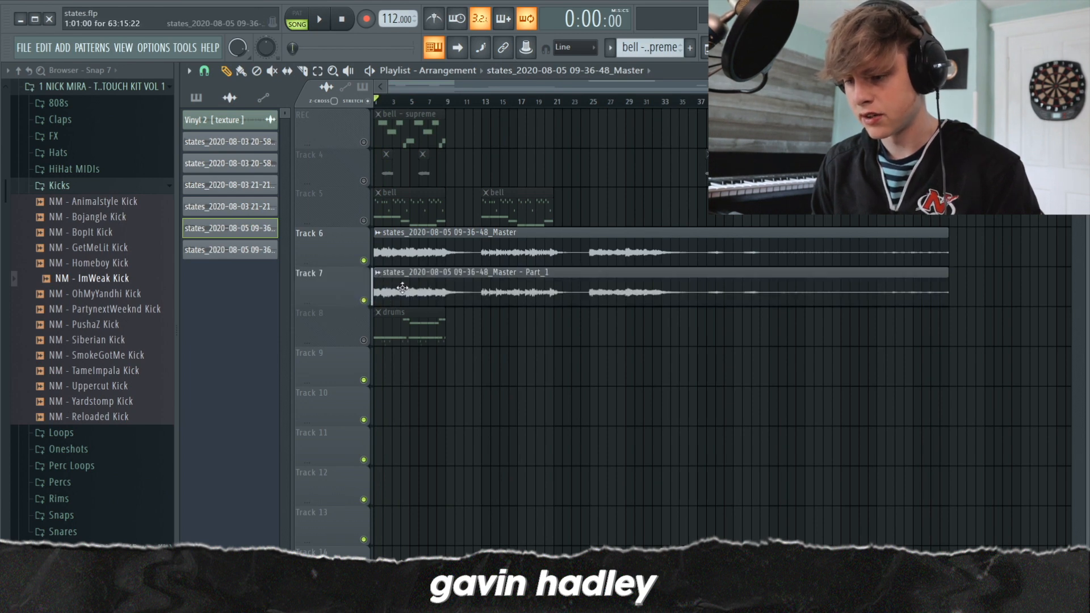
pyautogui.click(365, 261)
pyautogui.press('space')
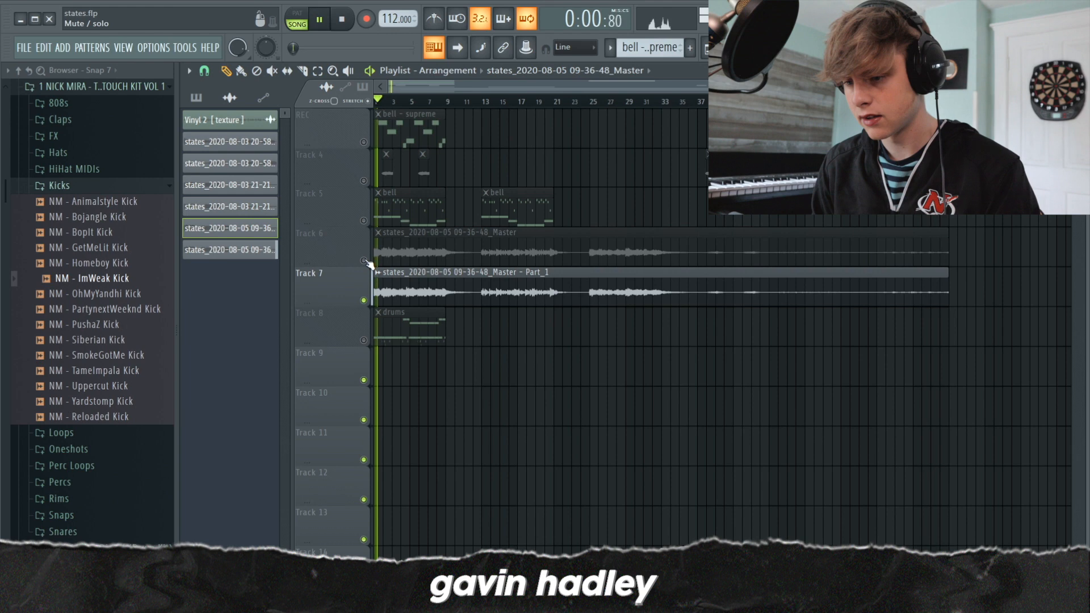
pyautogui.click(364, 261)
pyautogui.press('space')
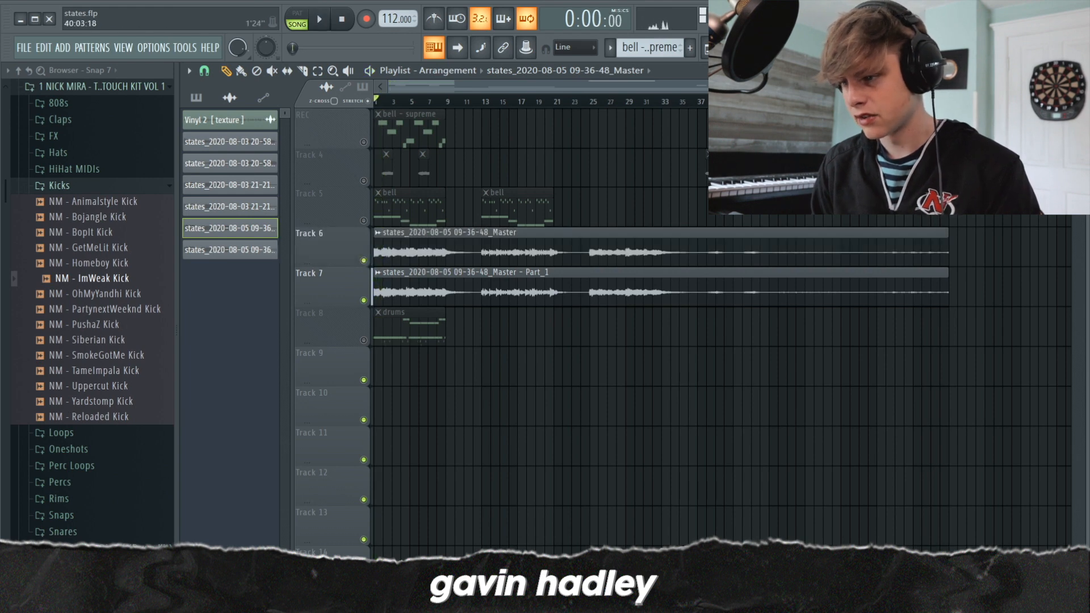
# - Listen to the Part_1 recording on mixer track 14 with track 13 muted and Fruity Reeverb 2 and parametric EQ 2 bypassed
pyautogui.click(780, 47)
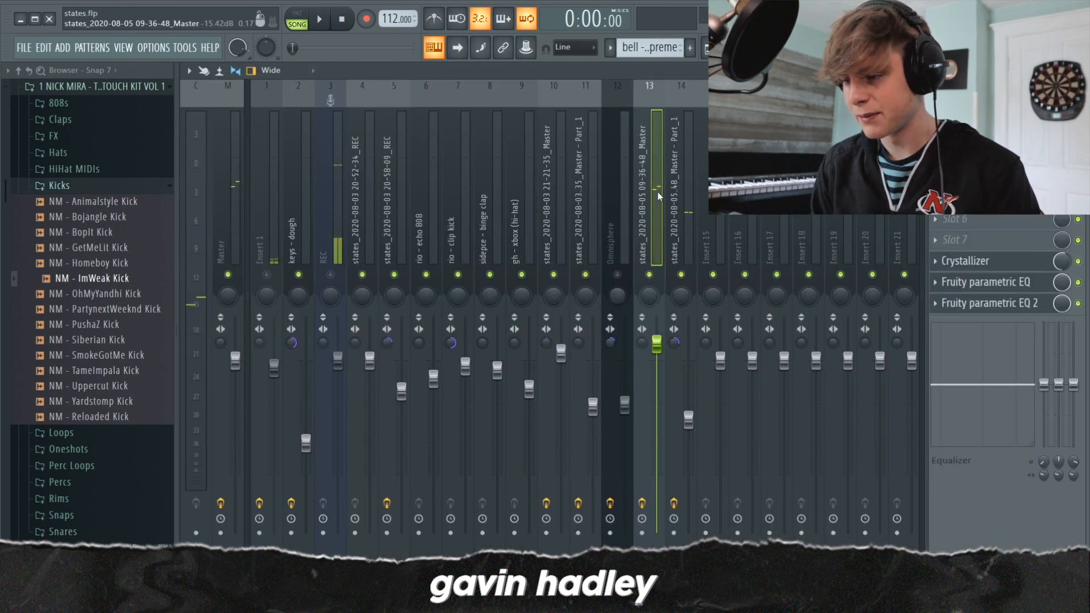
pyautogui.click(650, 275)
pyautogui.click(684, 247)
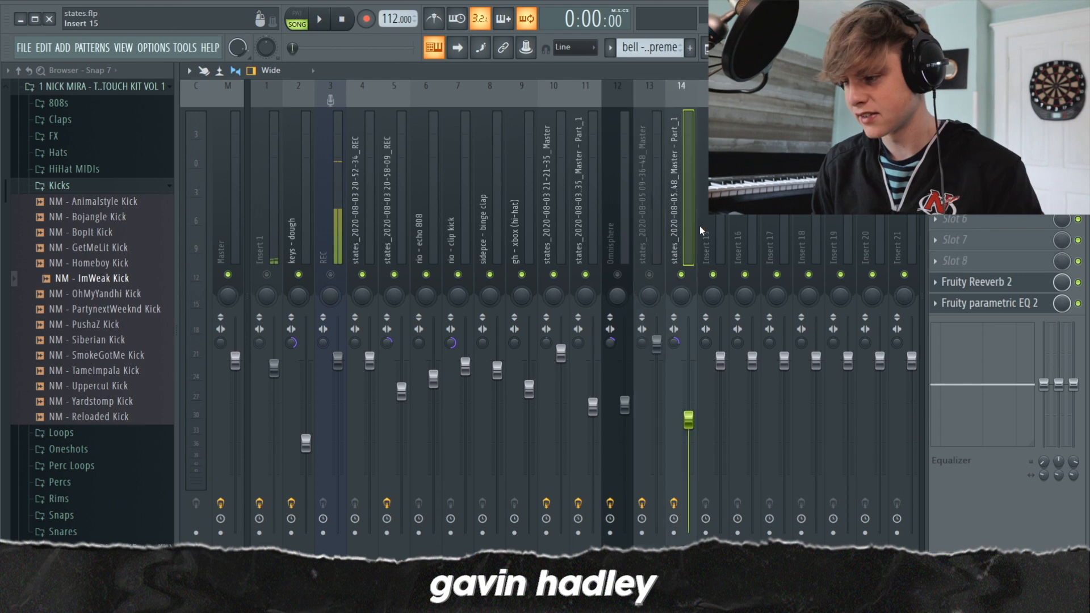
pyautogui.click(1078, 282)
pyautogui.click(1078, 303)
pyautogui.press('space')
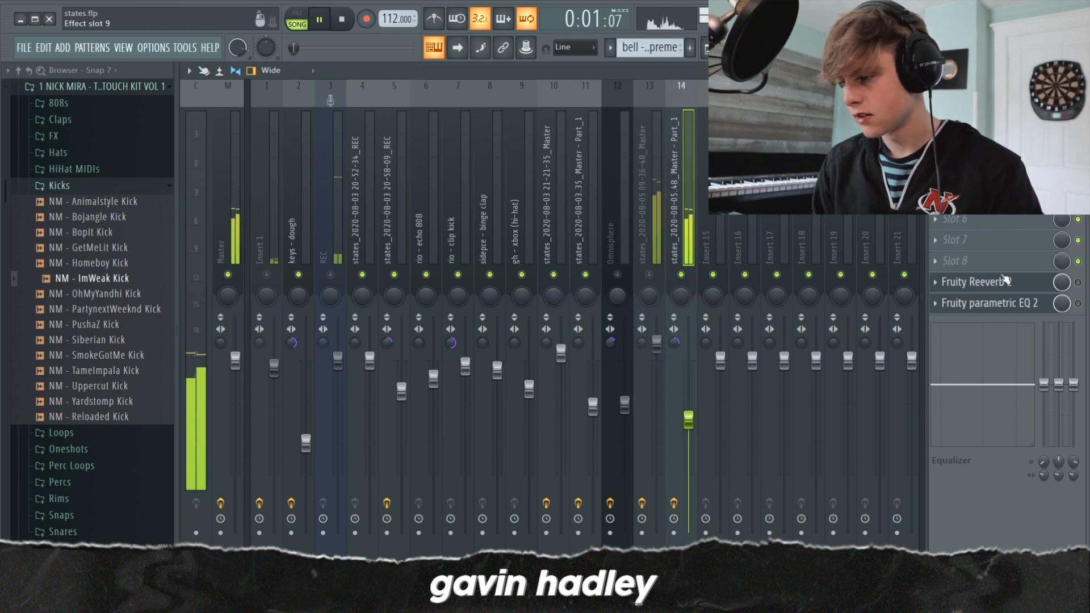
# - Re-enable parametric EQ 2 and Fruity Reeverb 2 on mixer track 14 during playback and review their settings
pyautogui.click(1032, 309)
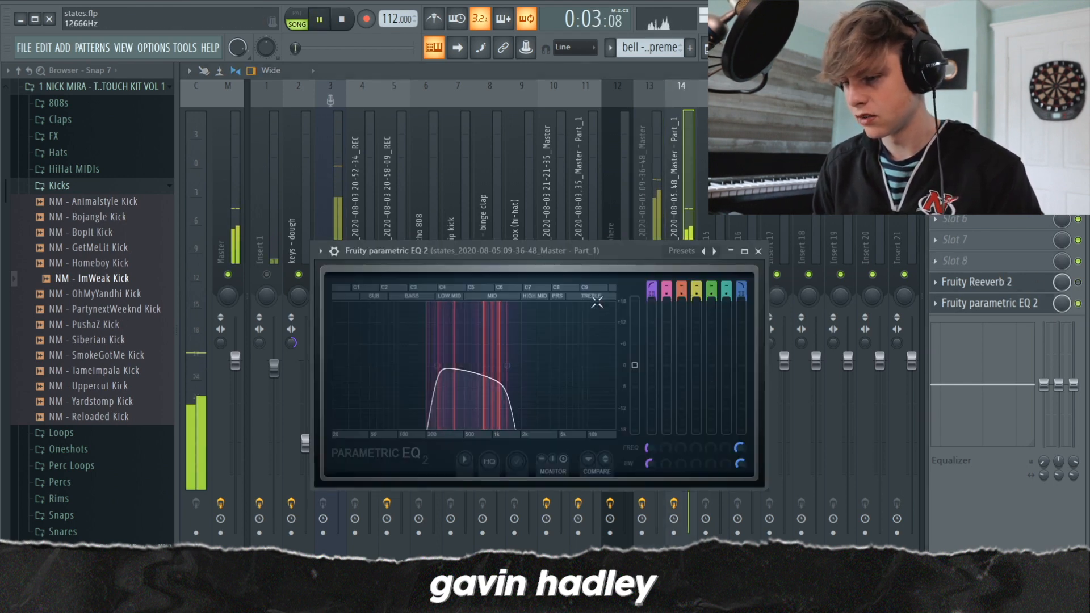
pyautogui.click(1078, 283)
pyautogui.click(1017, 301)
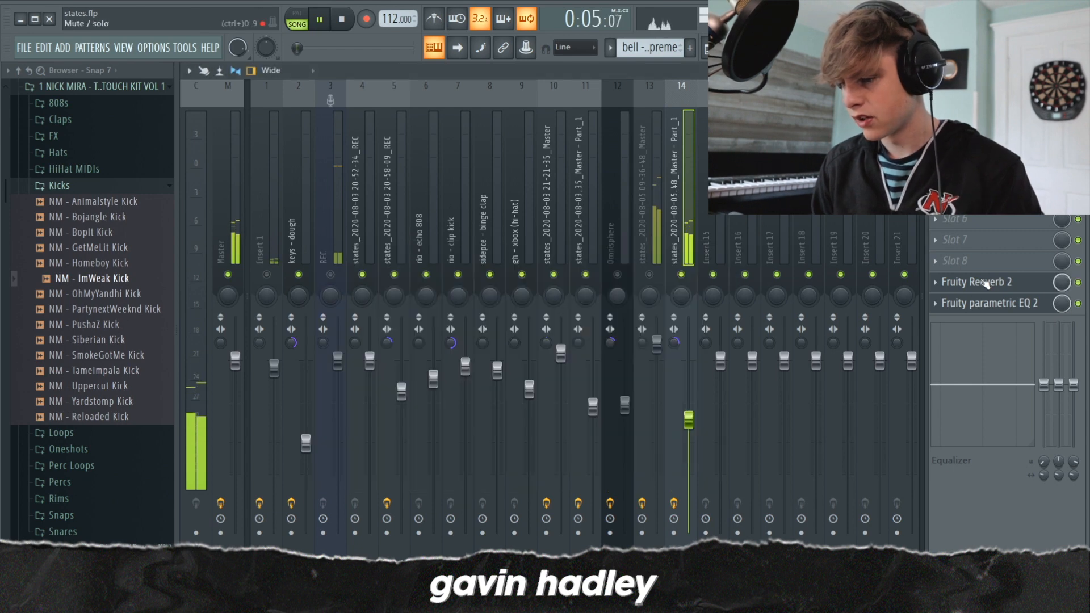
pyautogui.click(986, 284)
pyautogui.click(1025, 288)
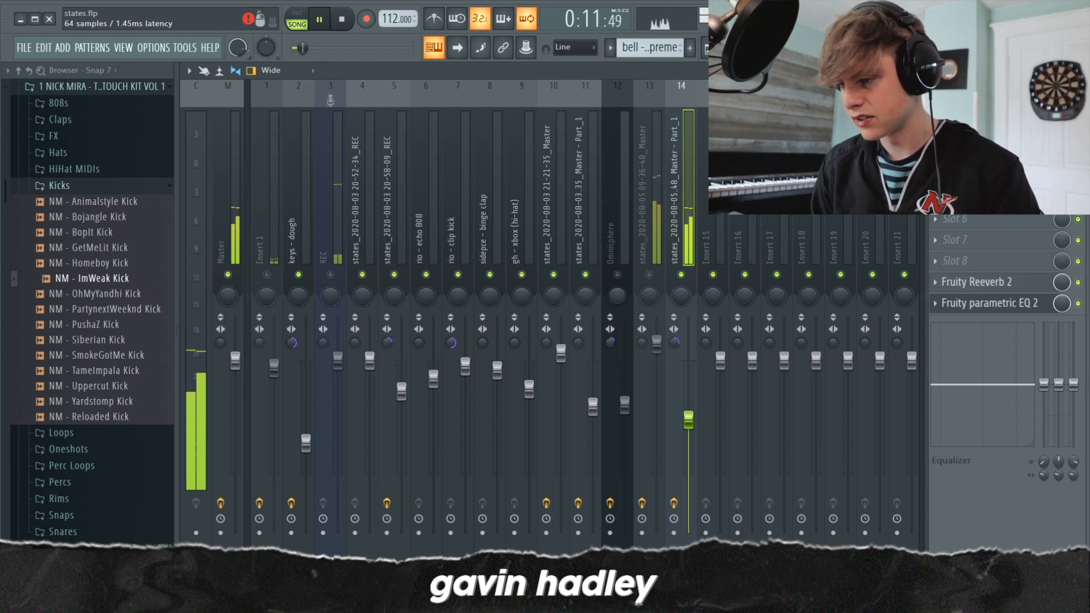
pyautogui.click(986, 134)
# - Mute mixer track 14, select track 13, and review its Fruity parametric EQ 2 while playing the recording through it
pyautogui.click(643, 204)
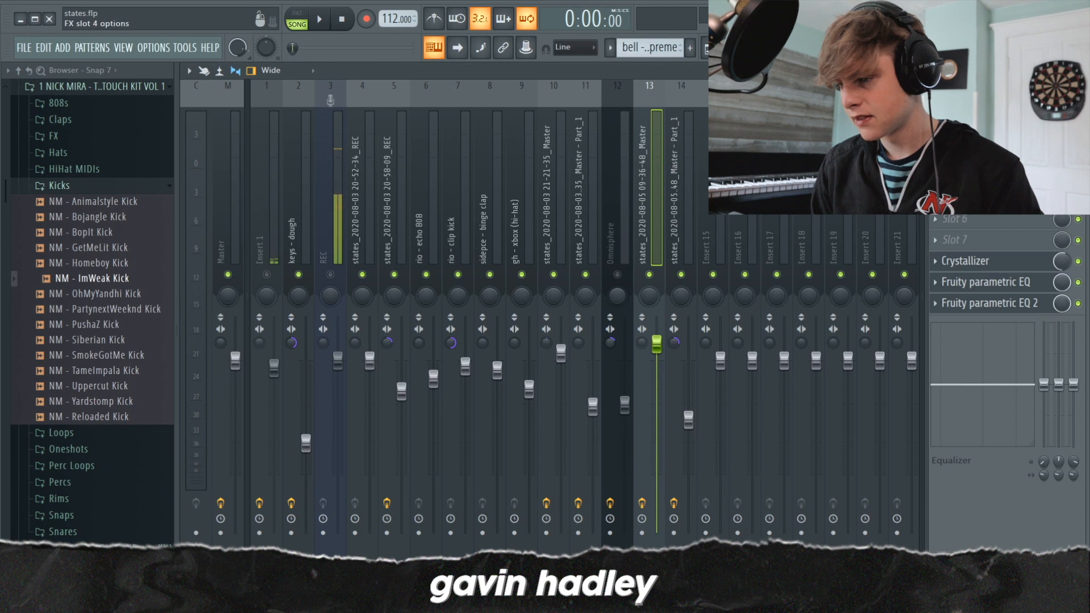
pyautogui.click(682, 275)
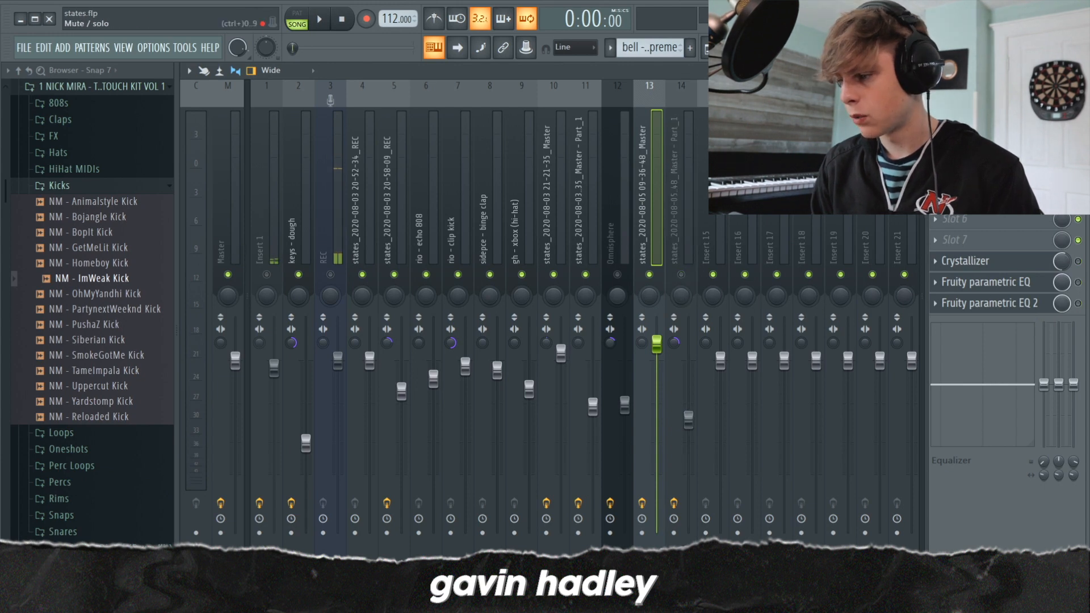
pyautogui.click(1010, 309)
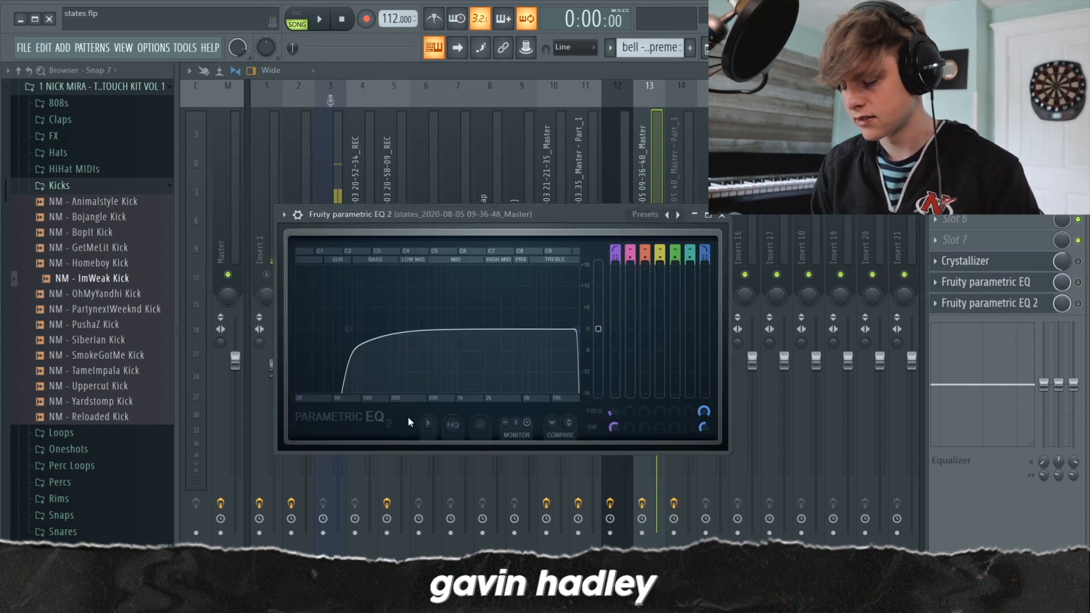
pyautogui.click(1080, 306)
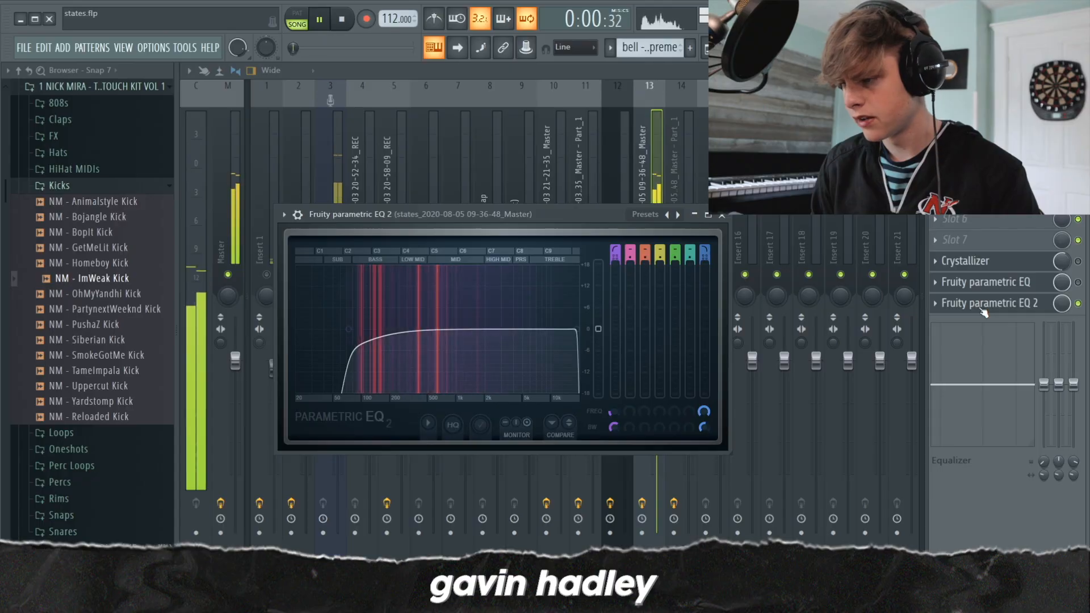
pyautogui.click(991, 307)
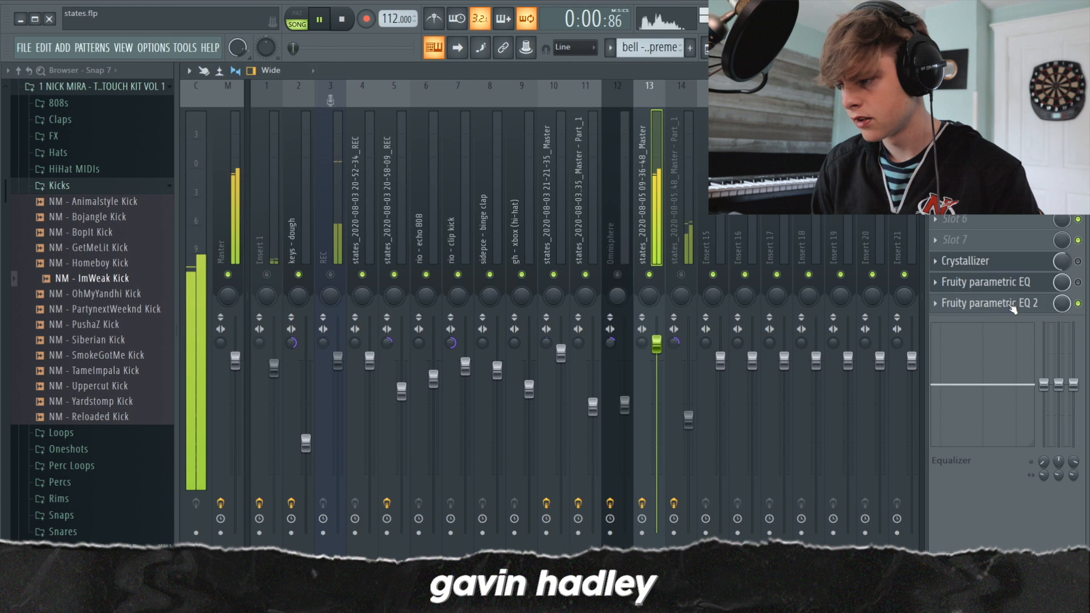
pyautogui.press('space')
# - Open Crystallizer on mixer track 13 and compare the recording with the effect bypassed and enabled
pyautogui.click(1012, 264)
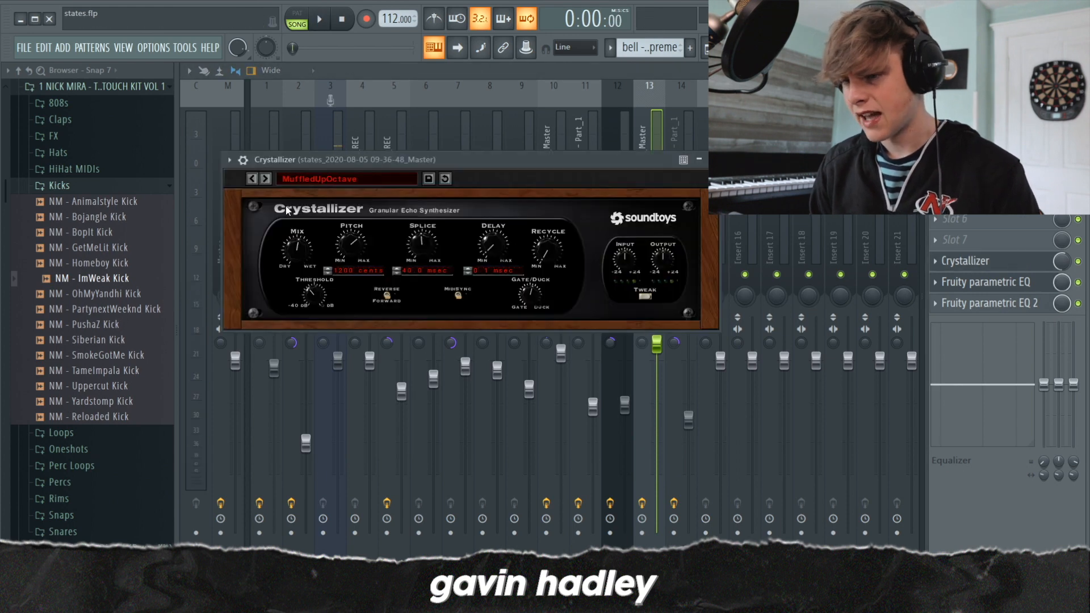
pyautogui.press('space')
pyautogui.press('space')
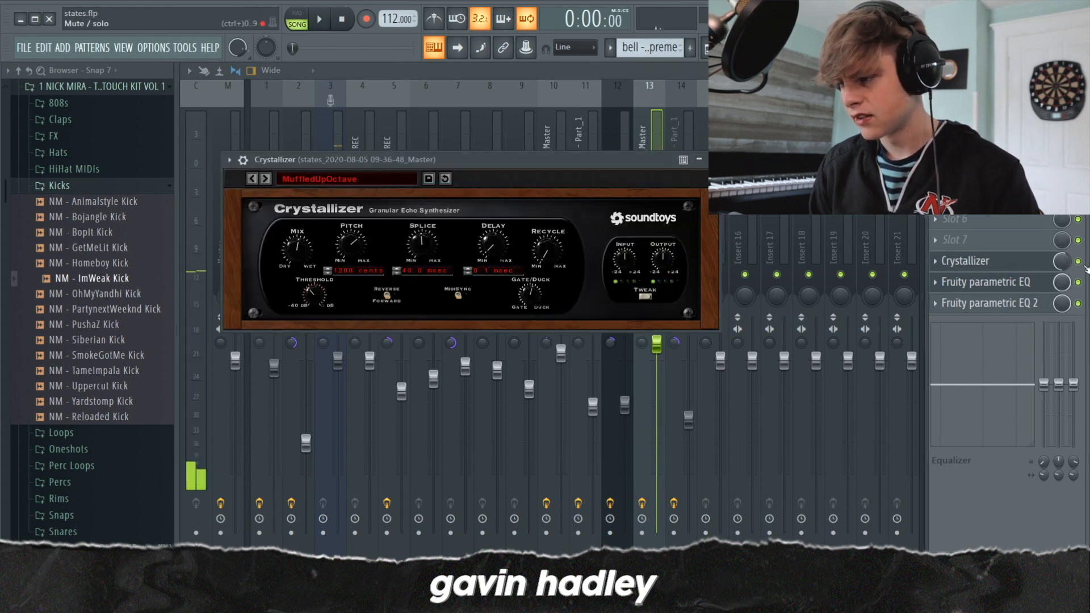
pyautogui.click(1079, 262)
pyautogui.press('space')
pyautogui.click(1079, 262)
pyautogui.press('space')
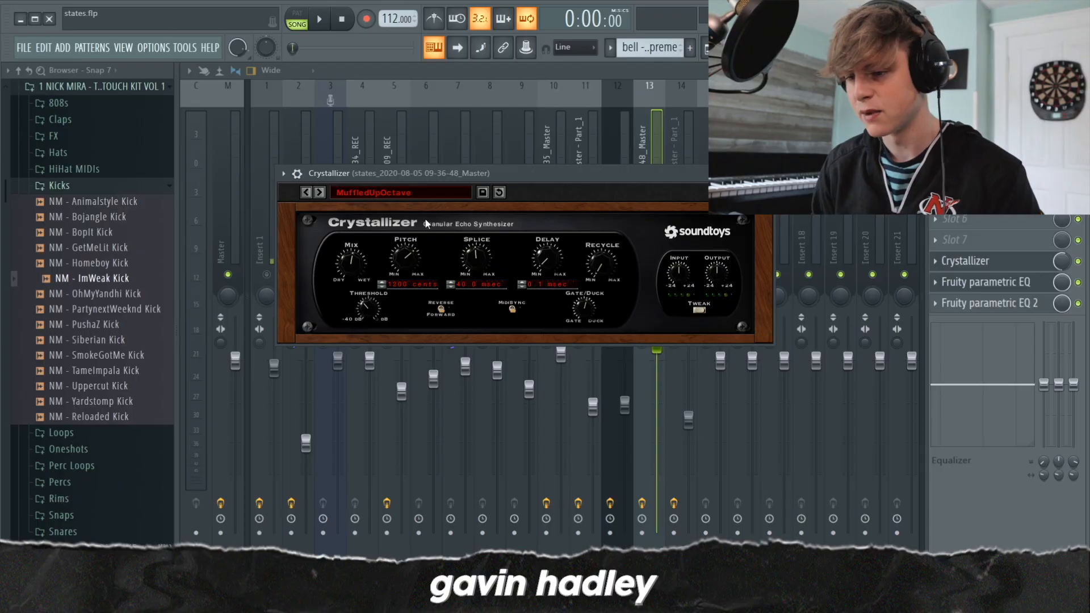
pyautogui.click(765, 173)
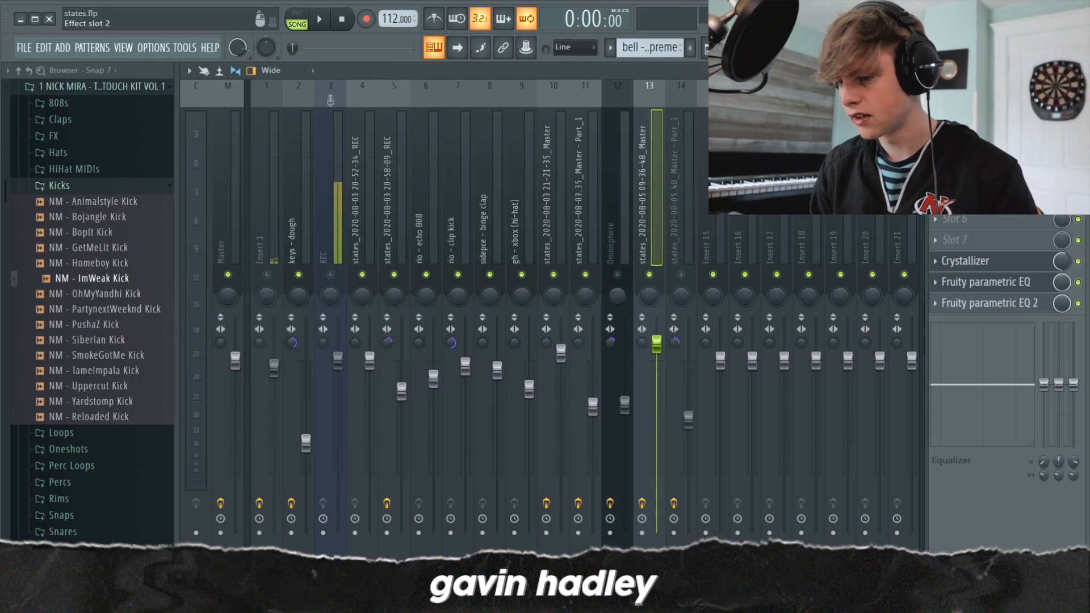
# - Review the Fruity parametric EQ band levels on mixer track 13 and listen to the recording
pyautogui.click(985, 134)
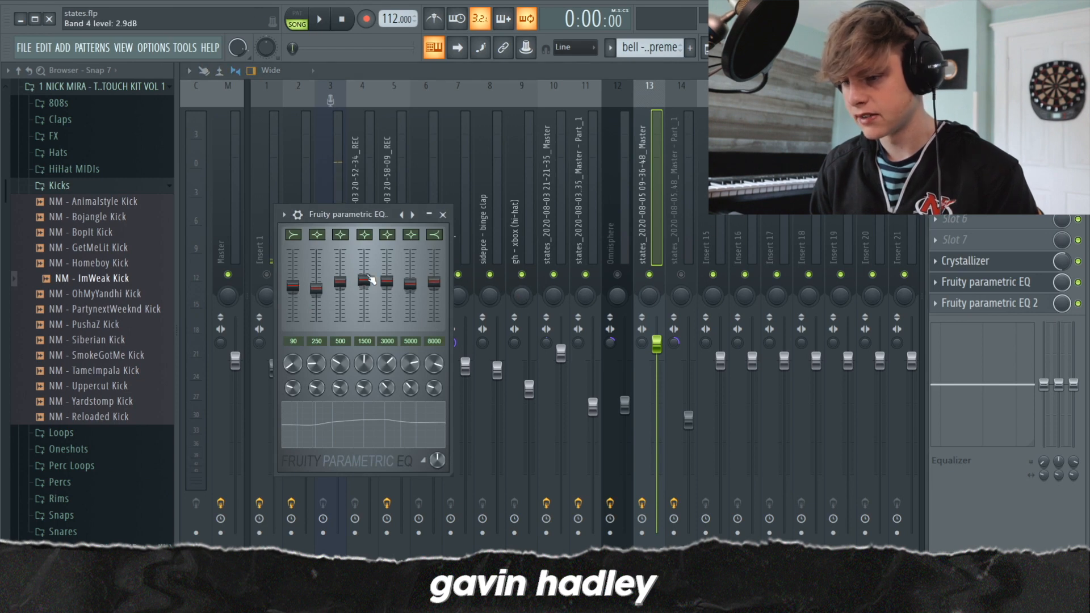
pyautogui.press('Escape')
pyautogui.press('space')
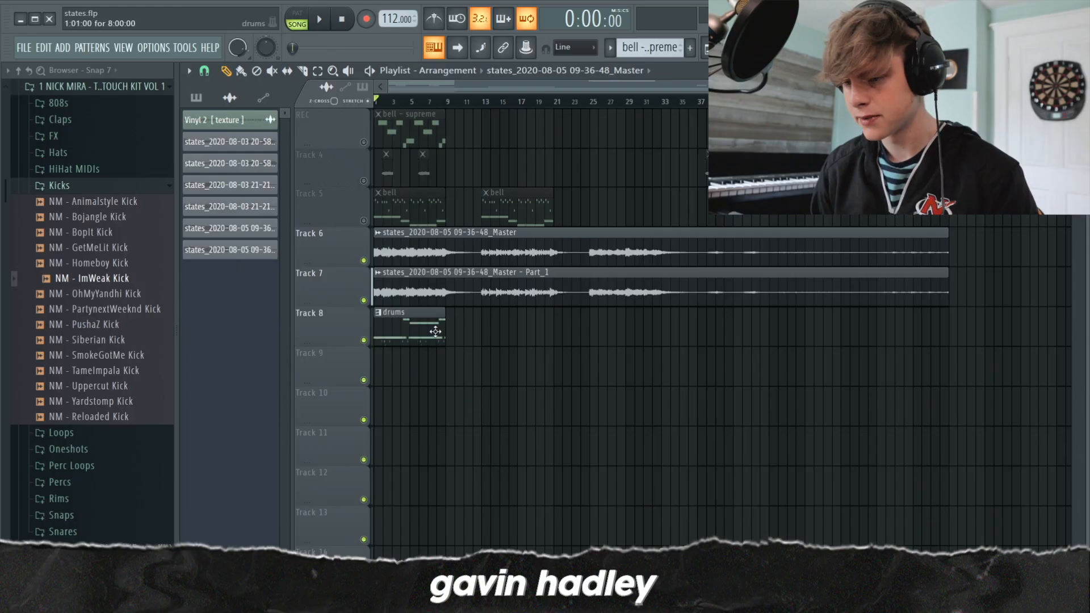
# - Open the drums pattern from Track 8 in the piano roll and examine the gh - xbox hi-hat notes
pyautogui.doubleClick(435, 331)
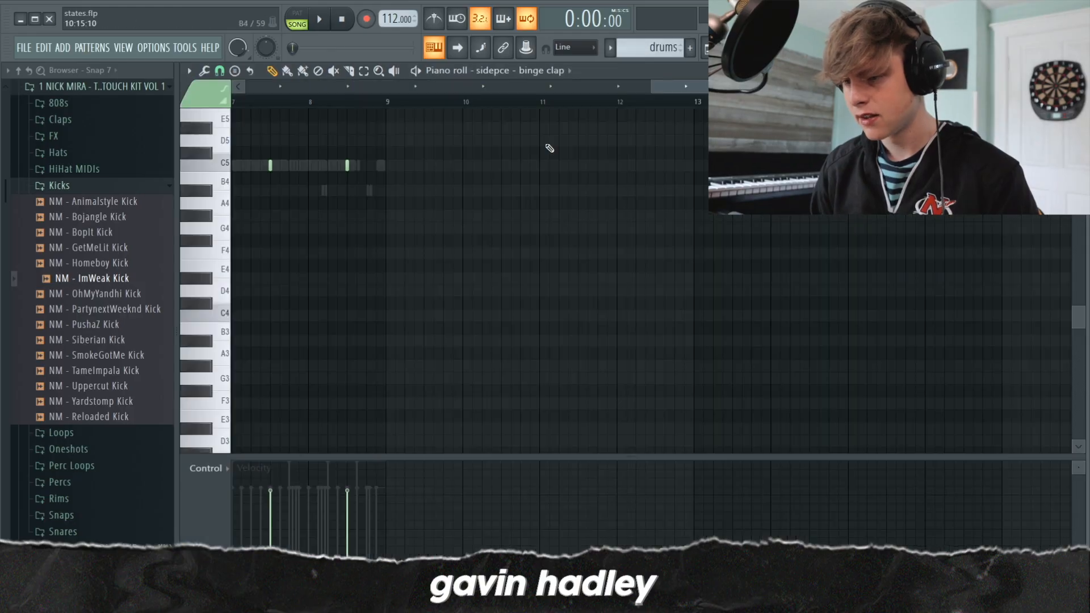
pyautogui.scroll(5, 397, 248)
pyautogui.scroll(-1, 397, 248)
pyautogui.rightClick(479, 340)
pyautogui.rightClick(478, 340)
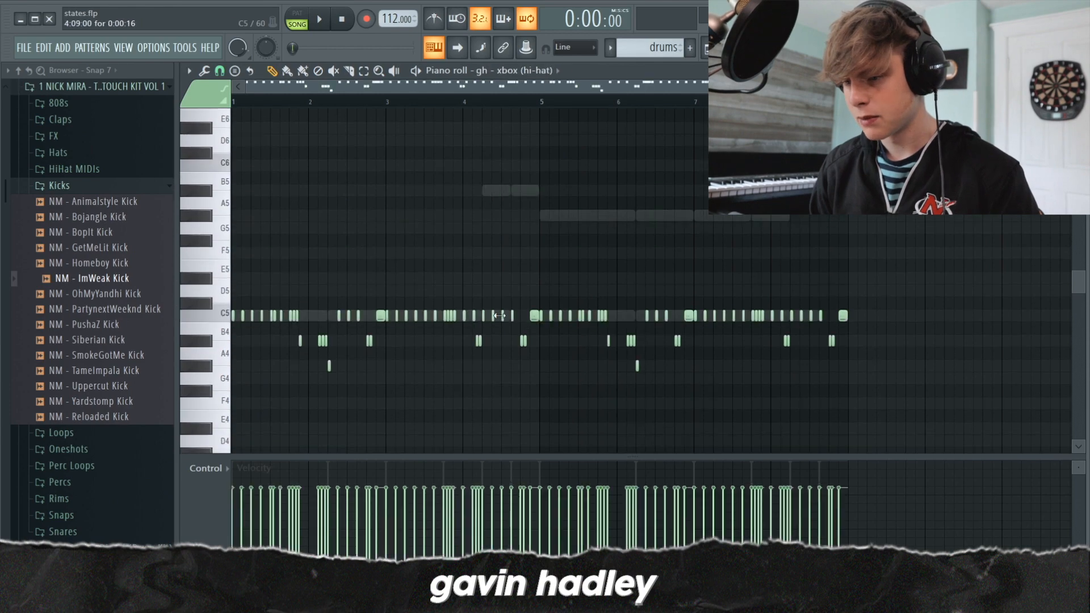
pyautogui.scroll(-3, 552, 229)
pyautogui.scroll(3, 574, 211)
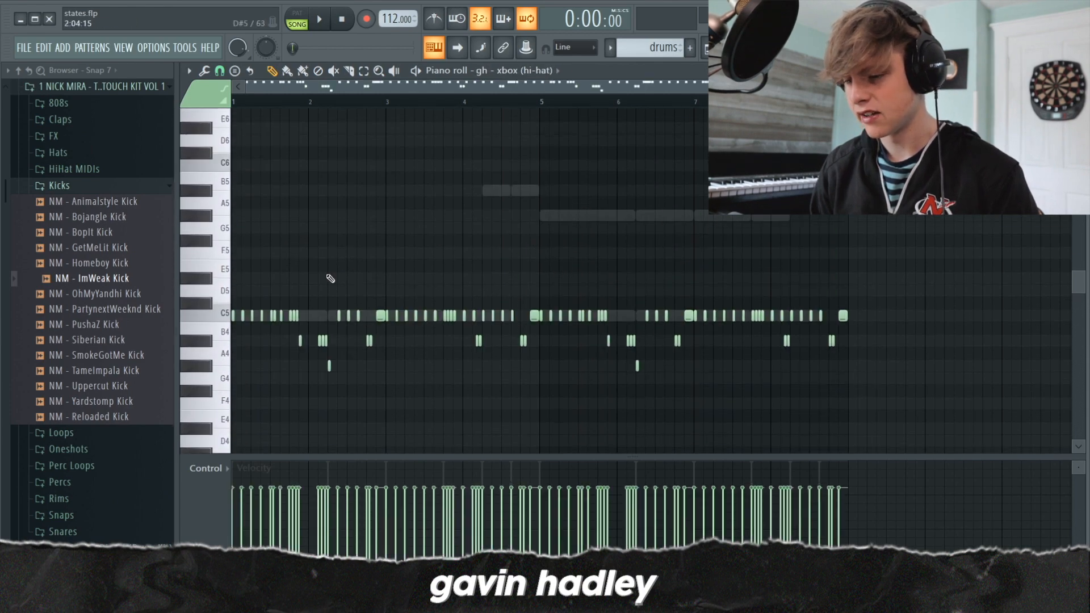
# - Play the beat while examining the gh - xbox hi-hat notes, and check the track levels in the mixer
pyautogui.scroll(-1, 331, 279)
pyautogui.press('space')
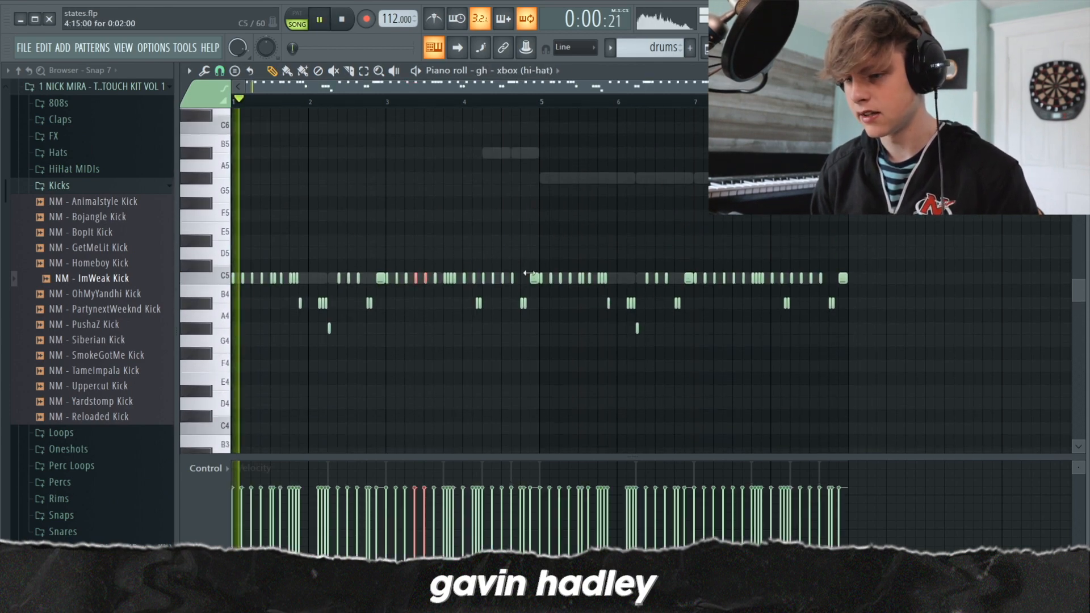
pyautogui.press('F9')
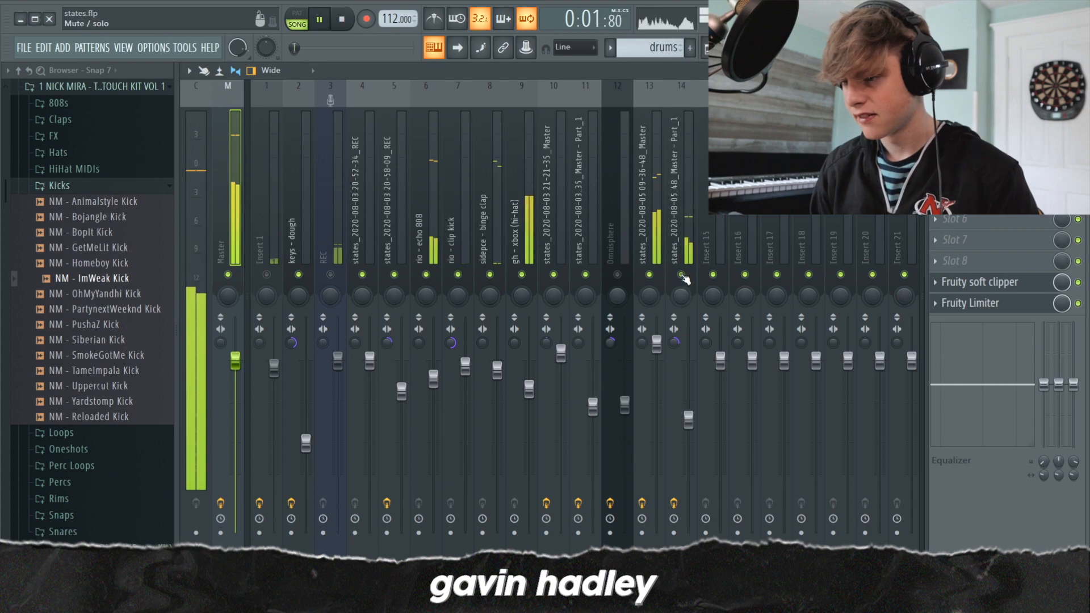
# - Review the nm - mandela 808 notes in the piano roll while the beat plays
pyautogui.press('F5')
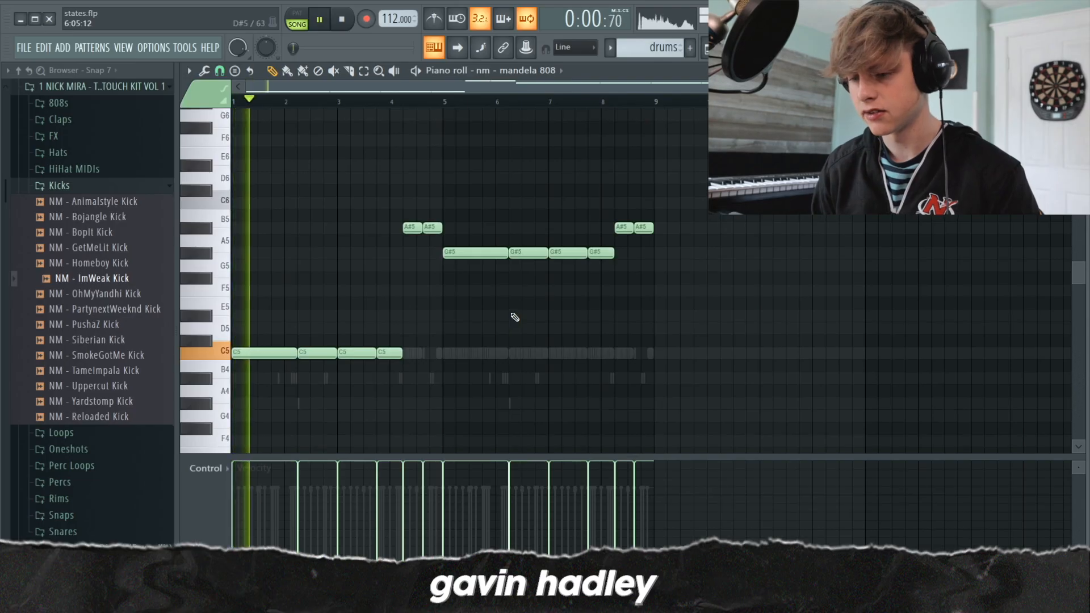
pyautogui.click(473, 367)
pyautogui.rightClick(513, 372)
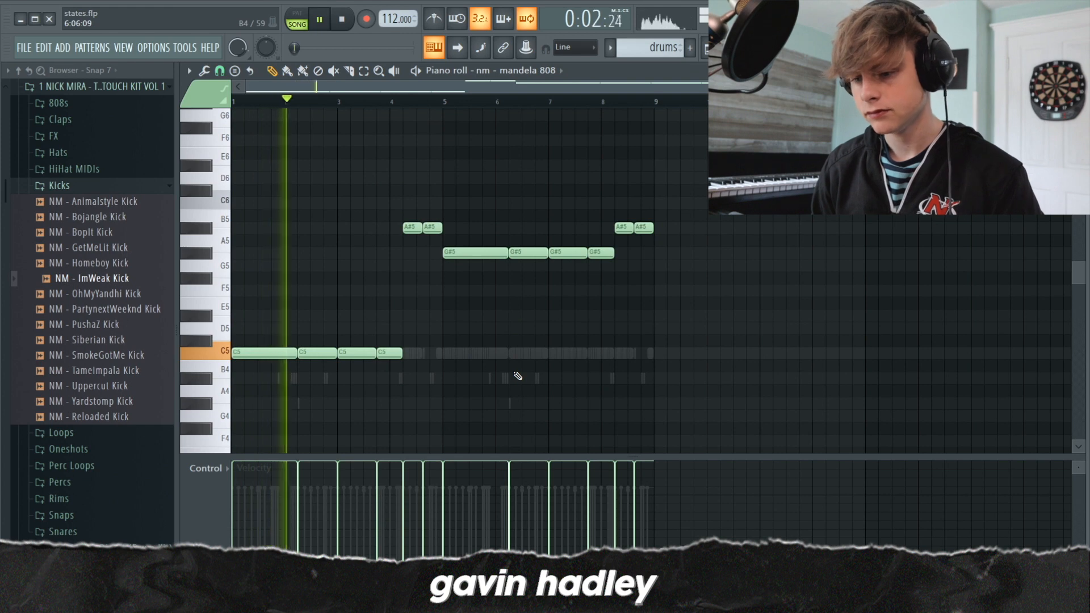
pyautogui.click(515, 378)
pyautogui.rightClick(525, 377)
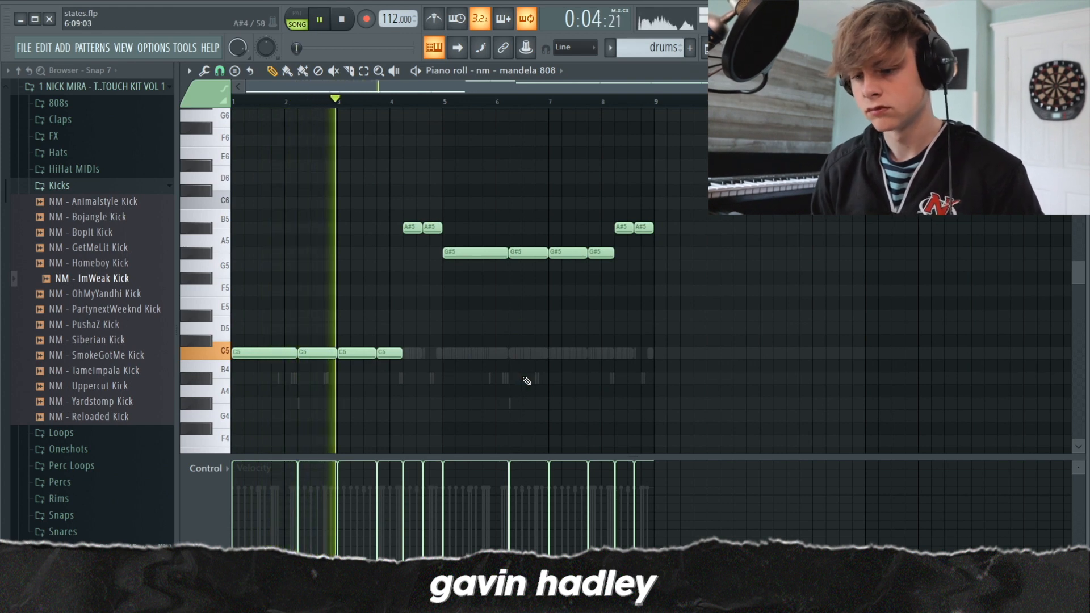
pyautogui.click(527, 386)
pyautogui.rightClick(545, 391)
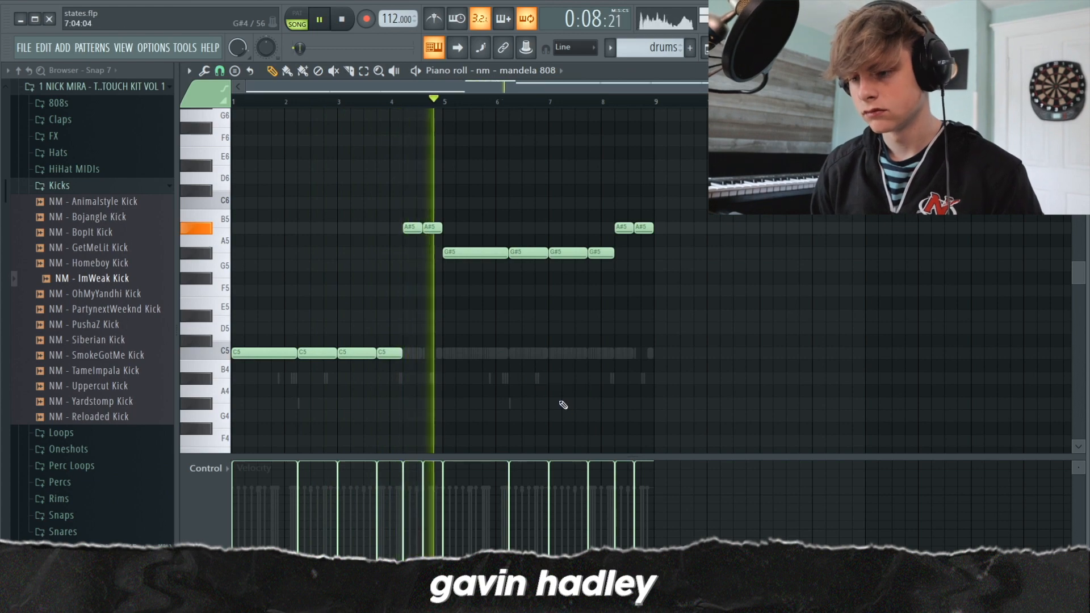
pyautogui.click(567, 404)
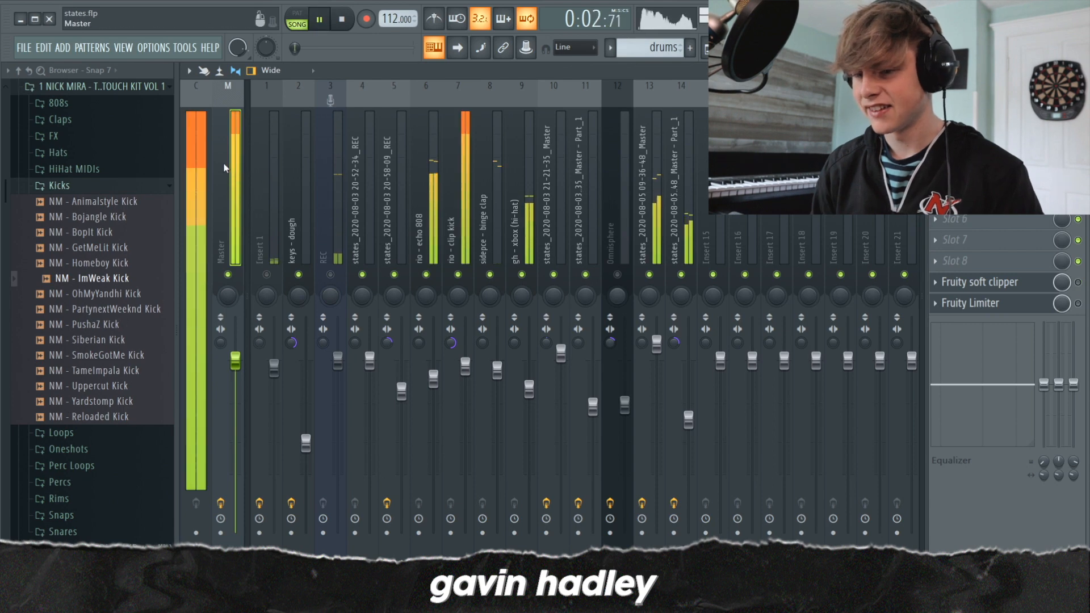
# - Stop playback, enable the Fruity soft clipper and Fruity Limiter on the Master track, and open each one's settings
pyautogui.press('space')
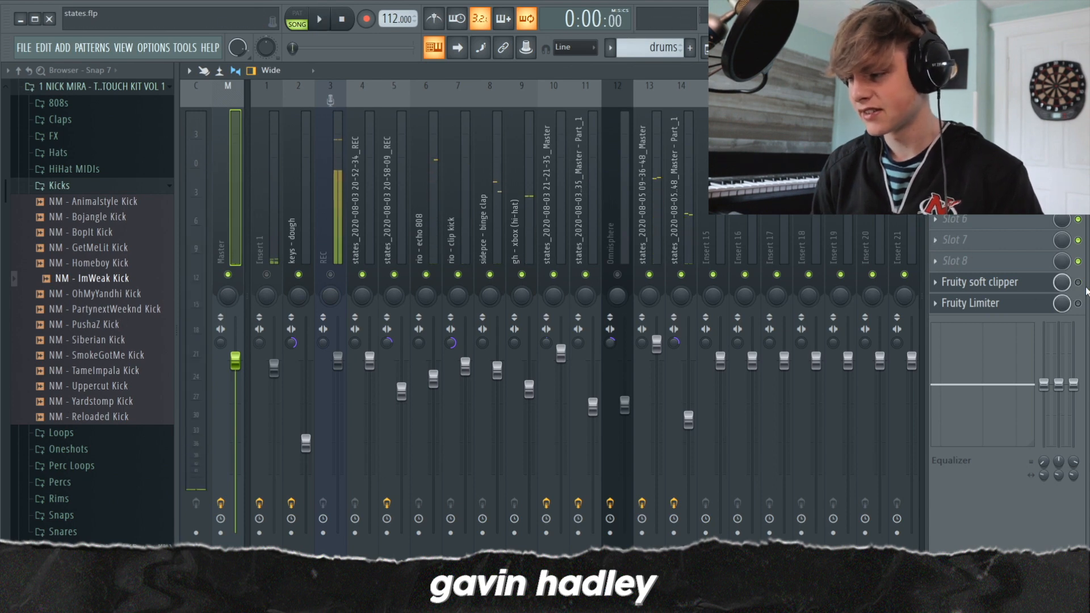
pyautogui.click(1016, 283)
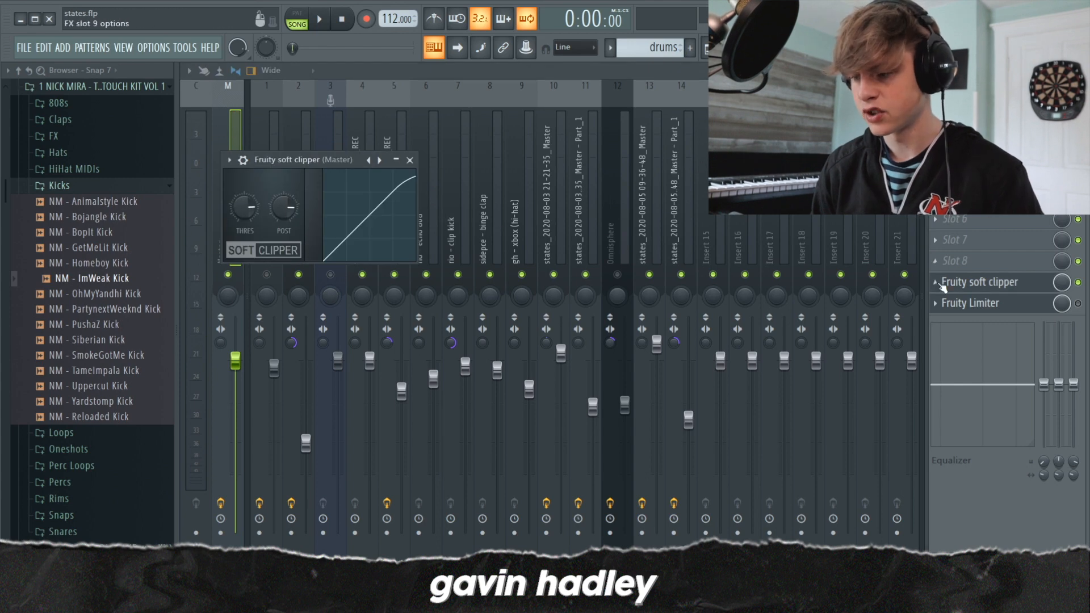
pyautogui.click(1079, 304)
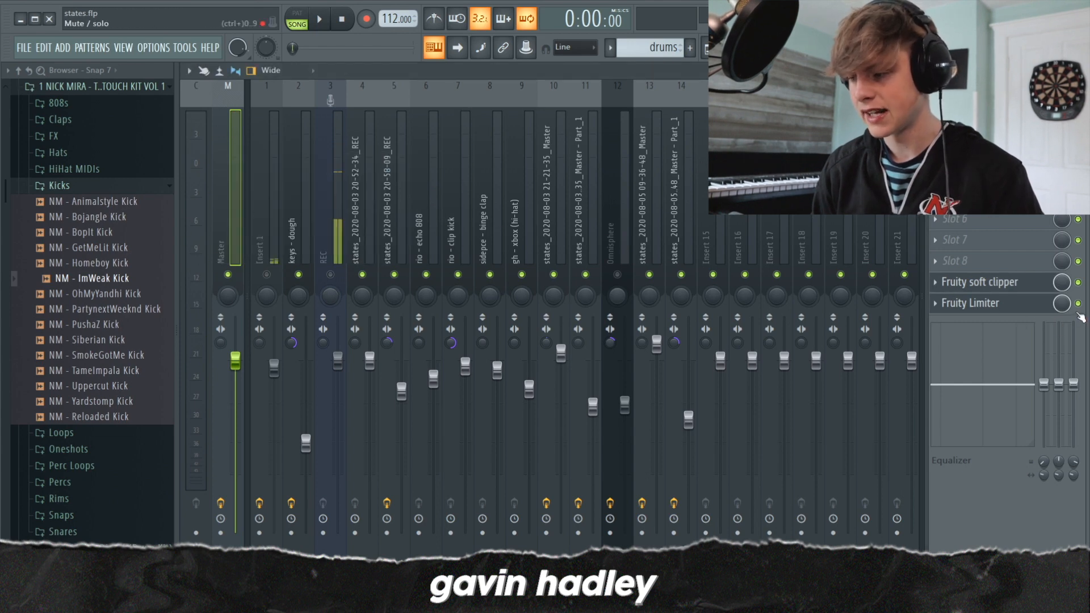
pyautogui.click(1015, 305)
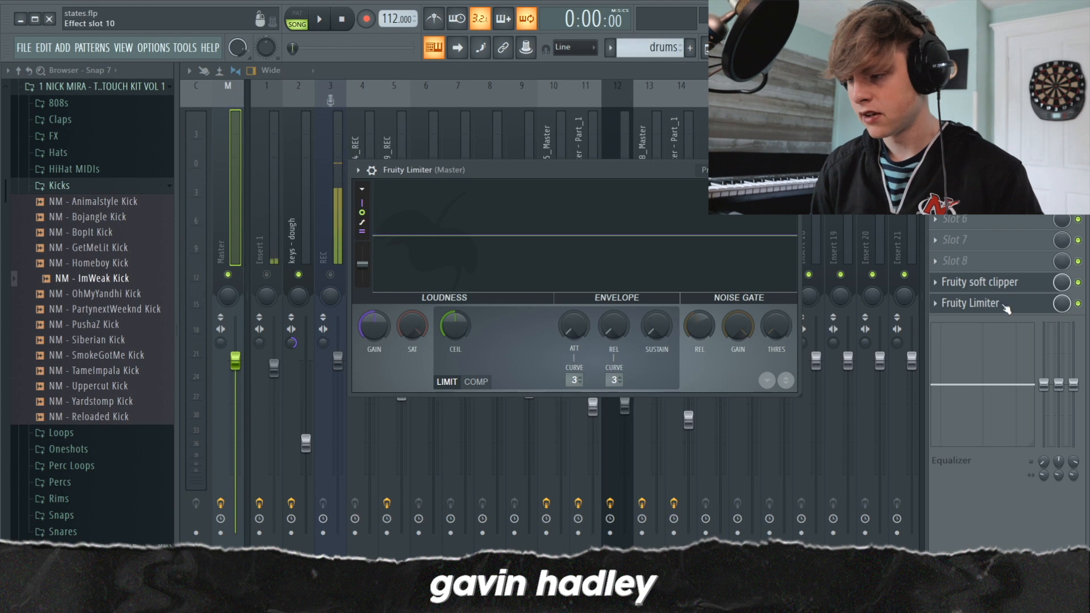